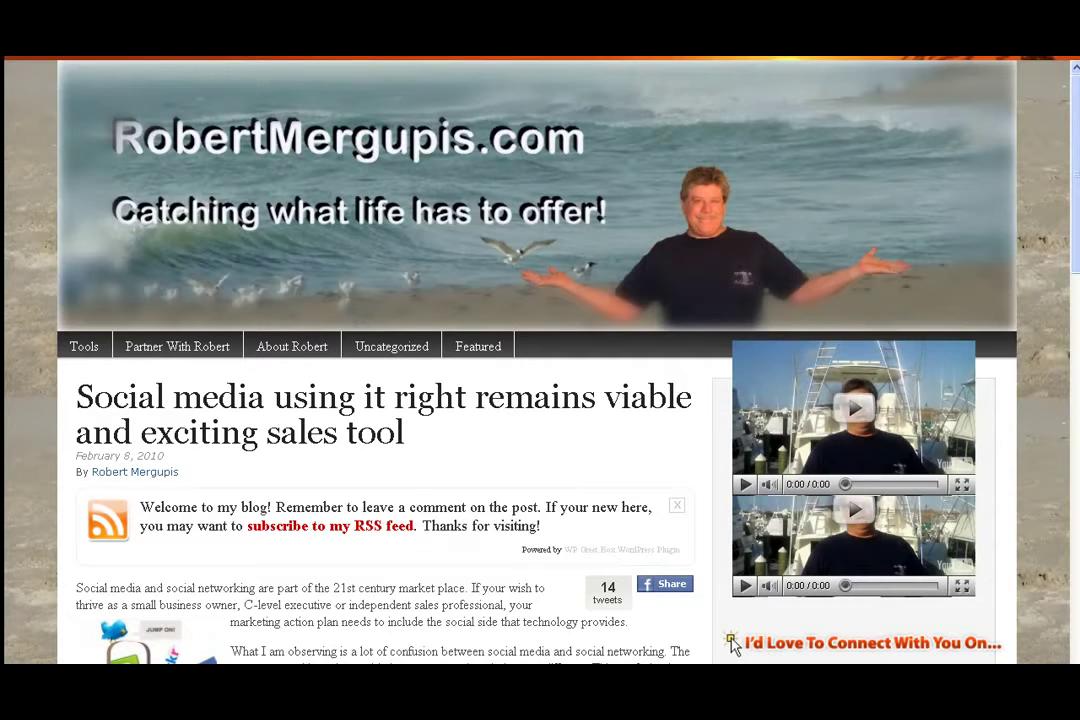
- Scroll past the article to the 9 responses and the top commenters' pictures
scroll(731, 641, "down", 2)
scroll(732, 540, "down", 2)
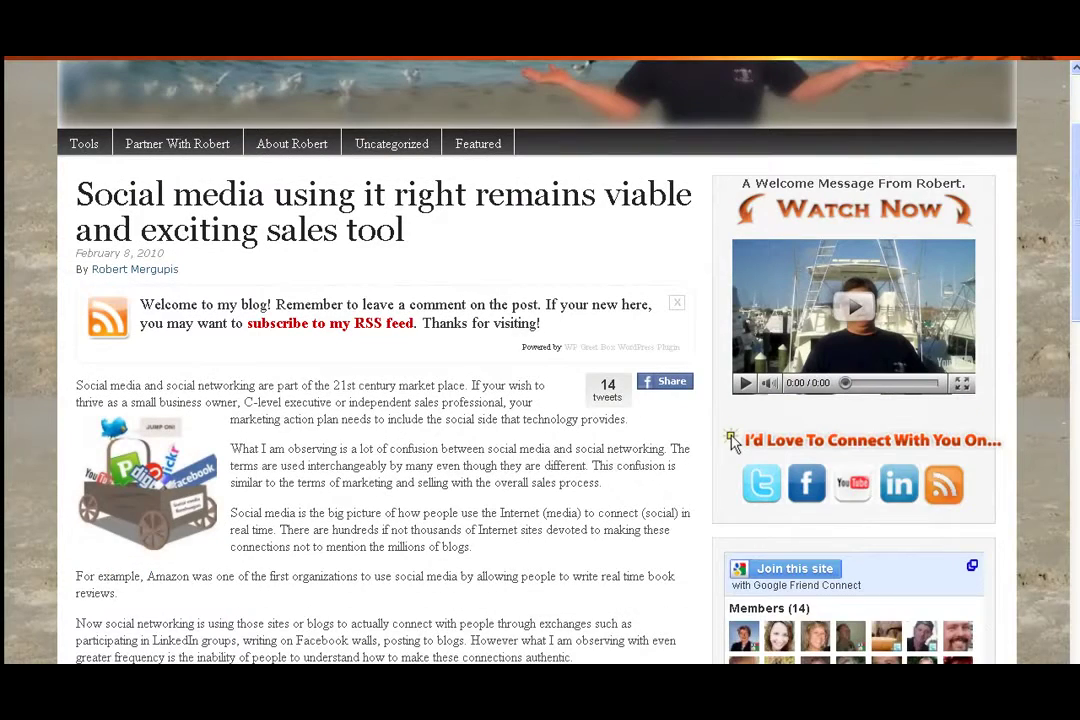
scroll(734, 443, "down", 1)
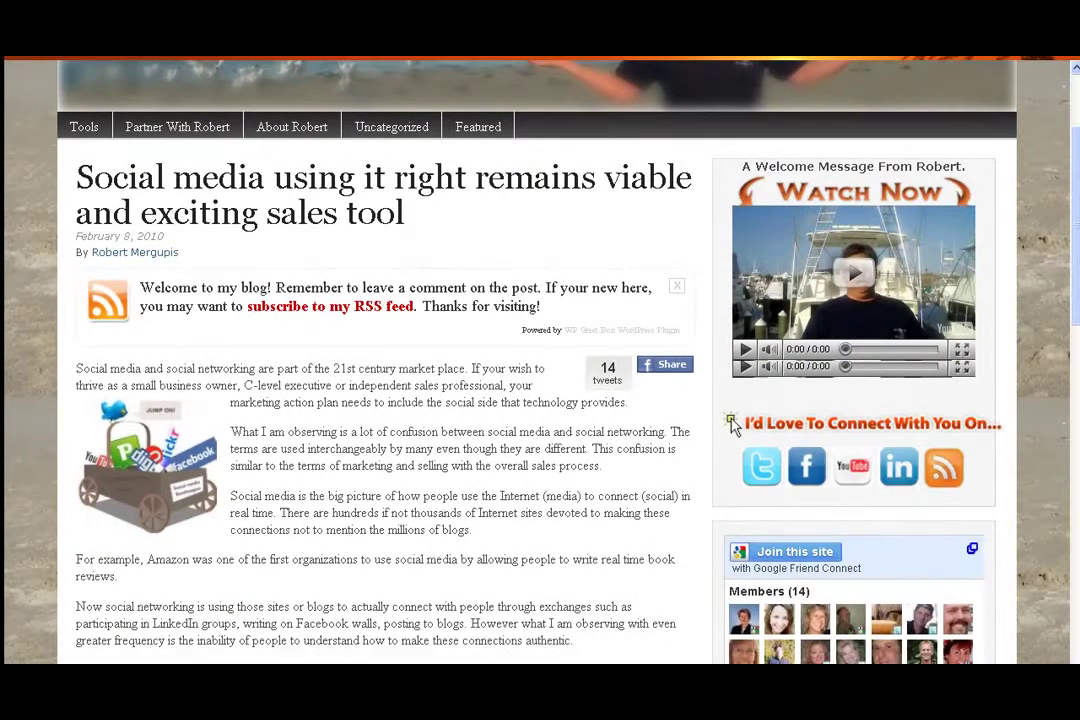
scroll(733, 425, "down", 5)
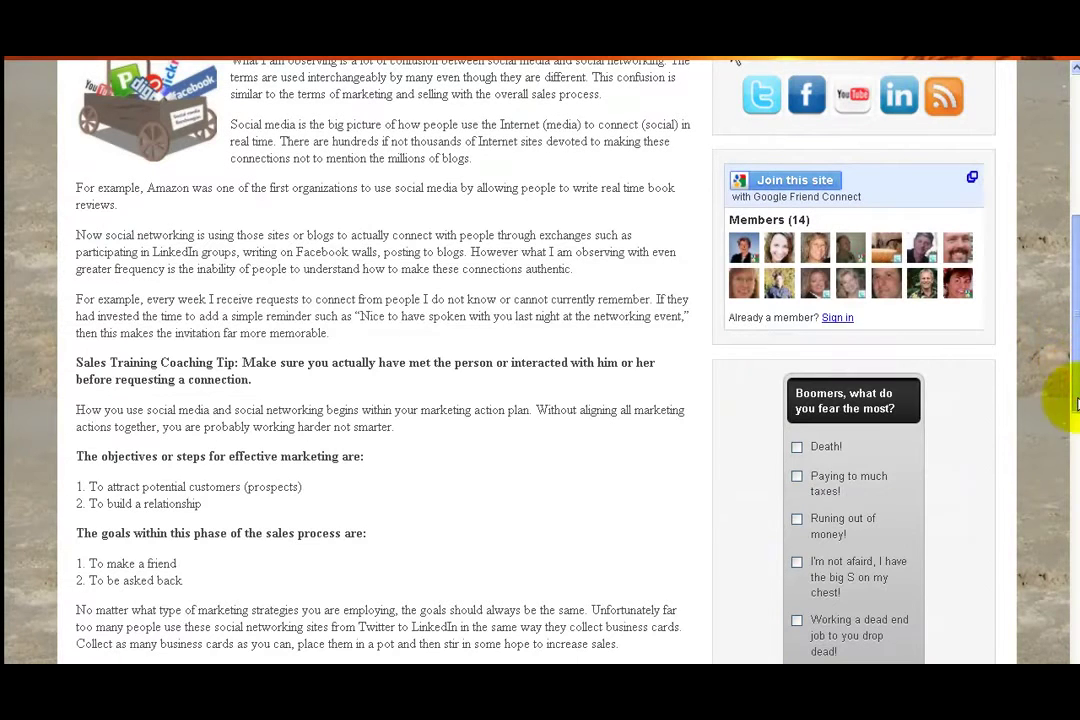
scroll(1061, 630, "down", 3)
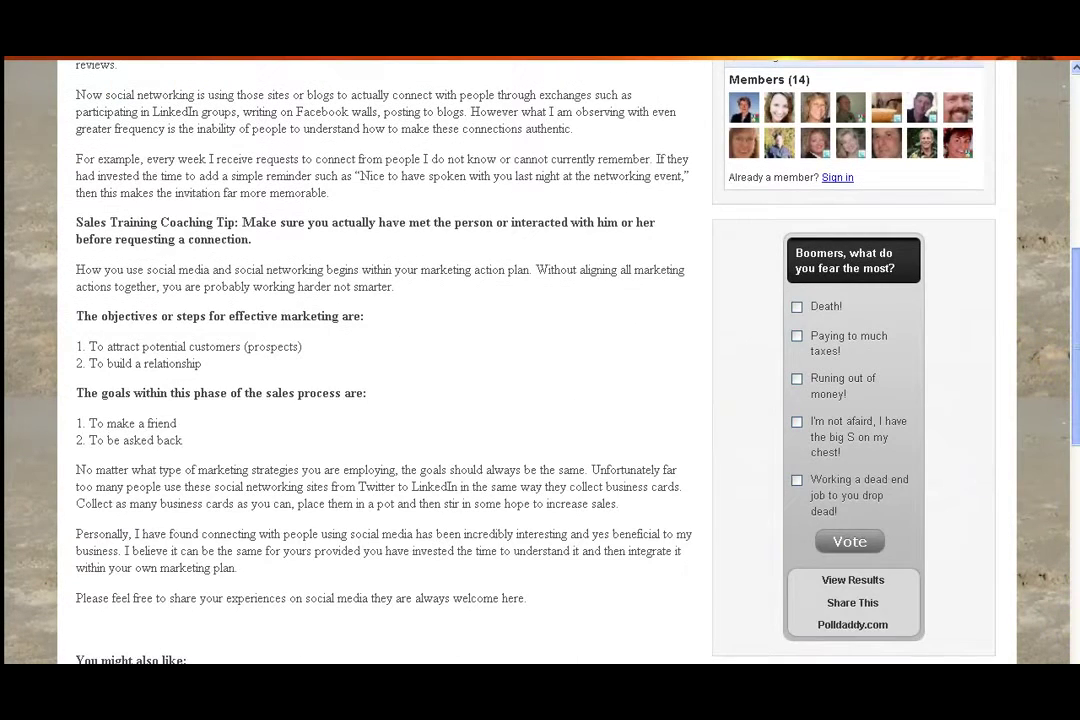
scroll(540, 360, "down", 15)
scroll(540, 360, "down", 10)
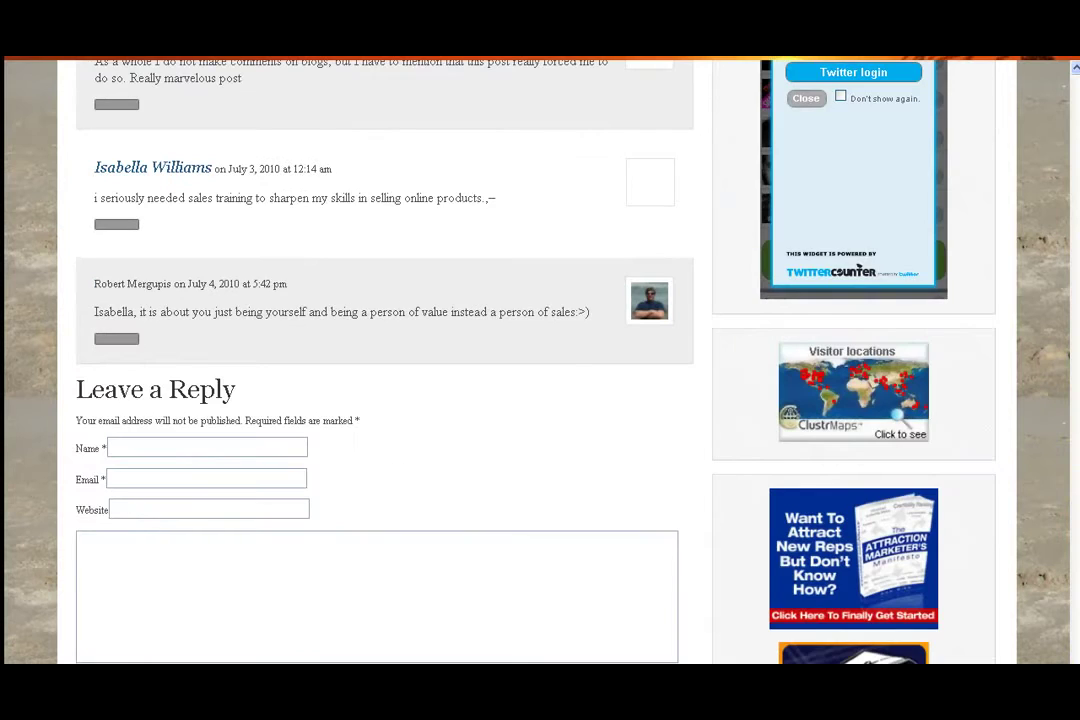
scroll(540, 360, "up", 8)
scroll(540, 360, "up", 5)
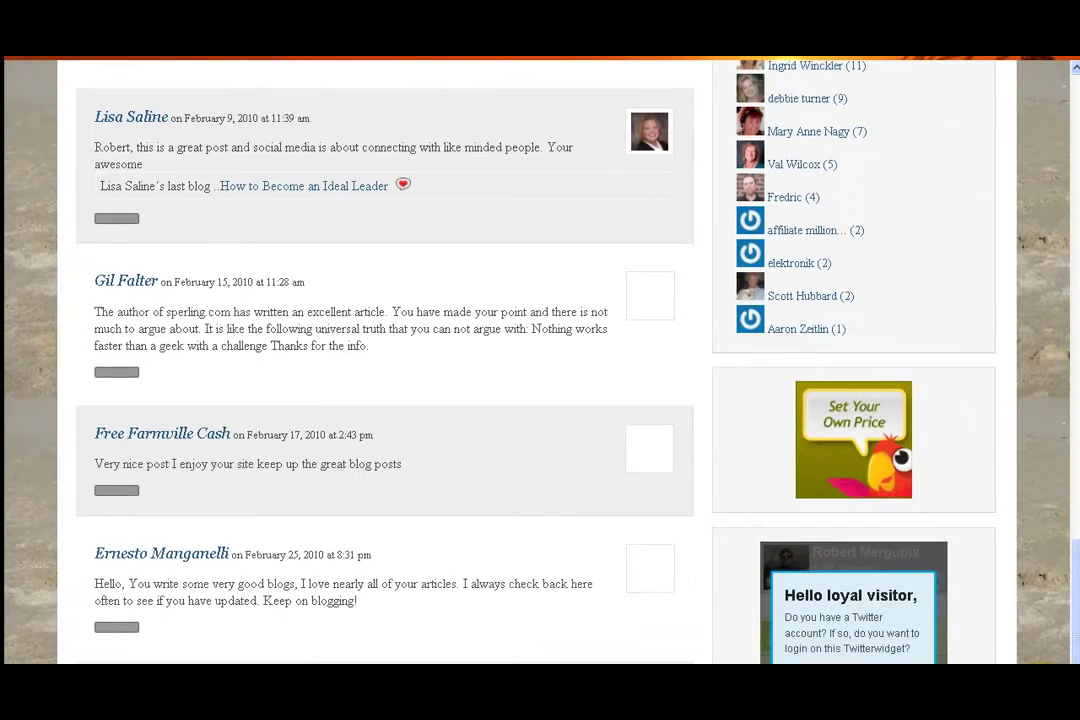
scroll(540, 360, "up", 2)
scroll(540, 360, "up", 2)
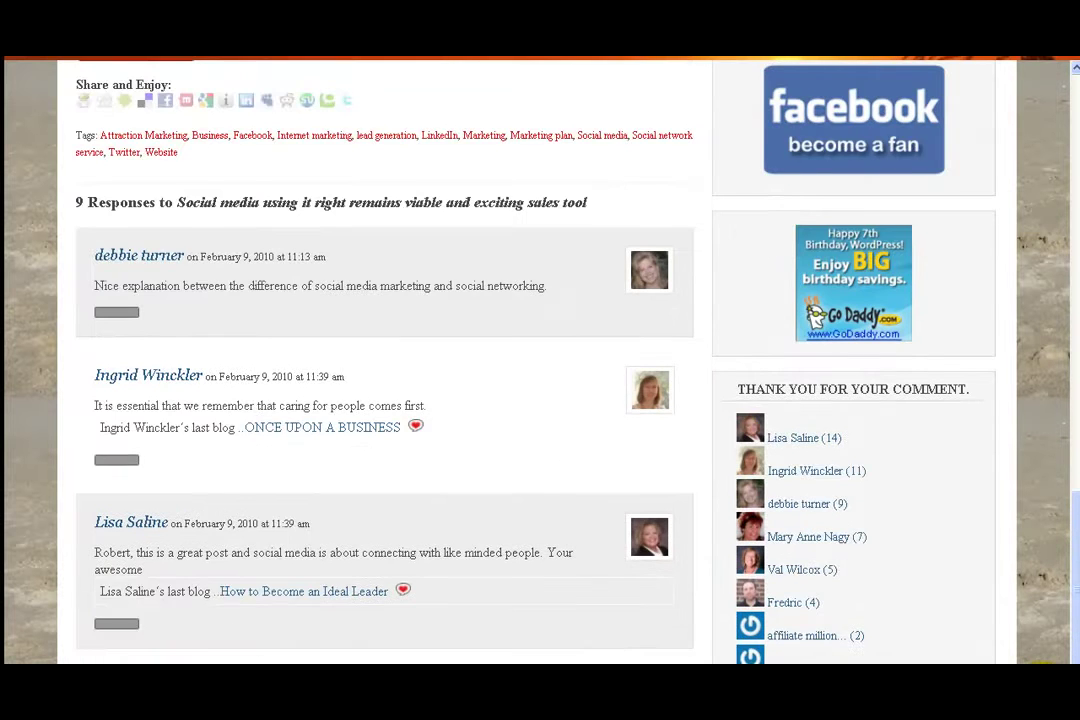
scroll(540, 360, "up", 1)
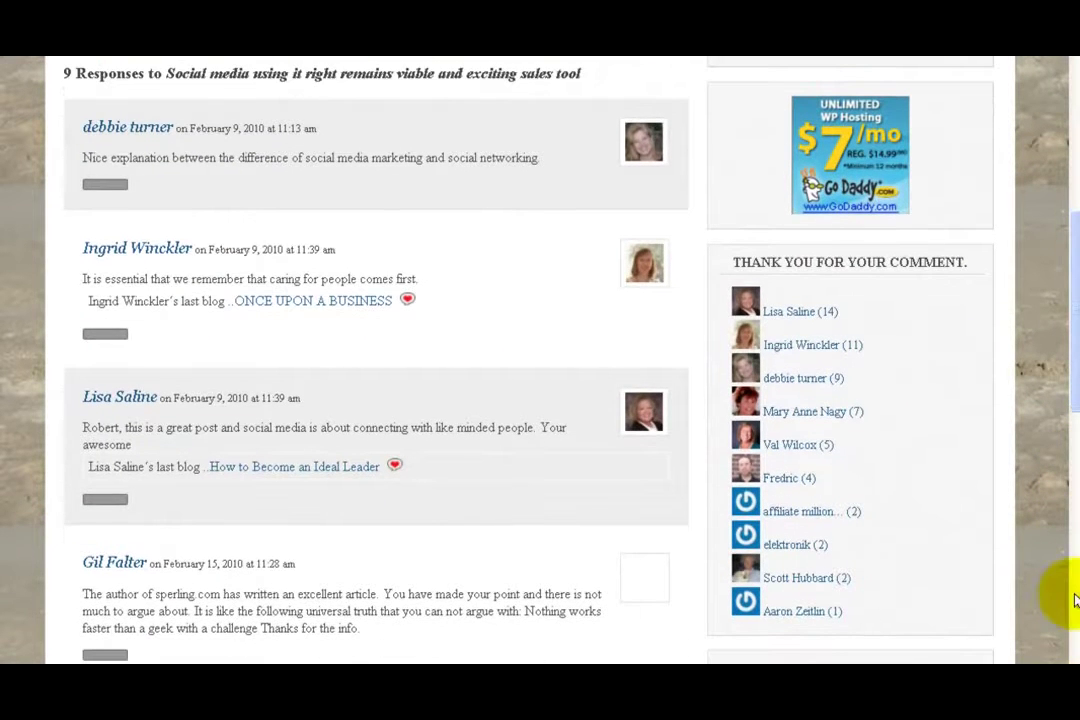
- Scroll down to the 2010 reader comments that show blank commenter pictures
scroll(1063, 405, "down", 1)
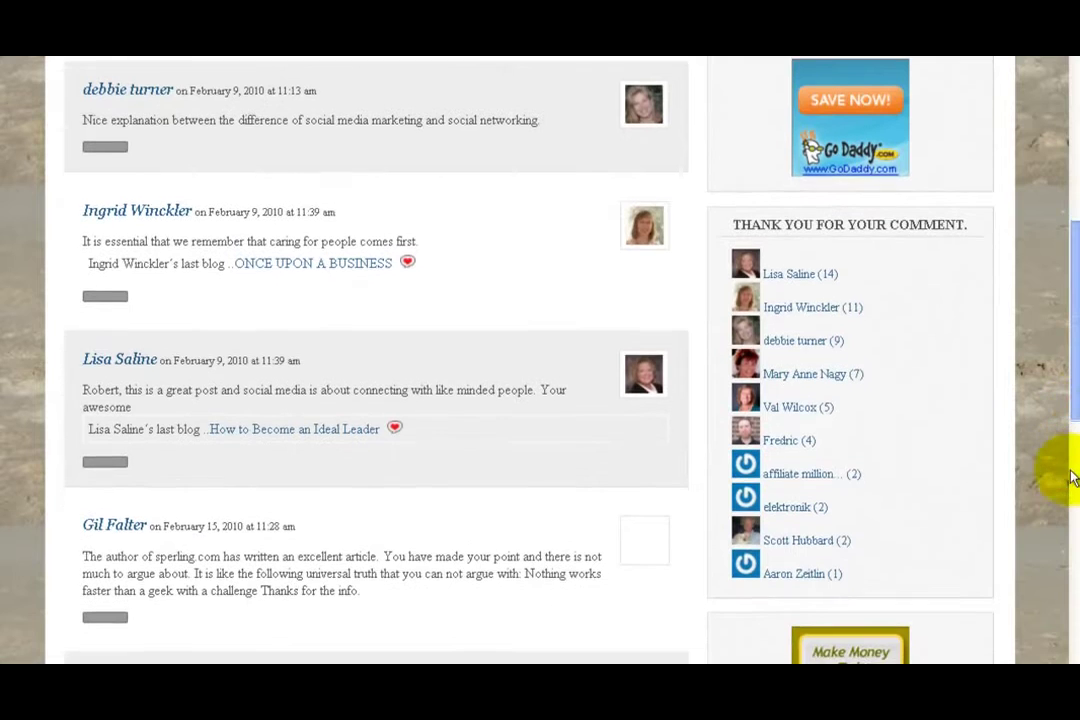
scroll(1068, 494, "down", 5)
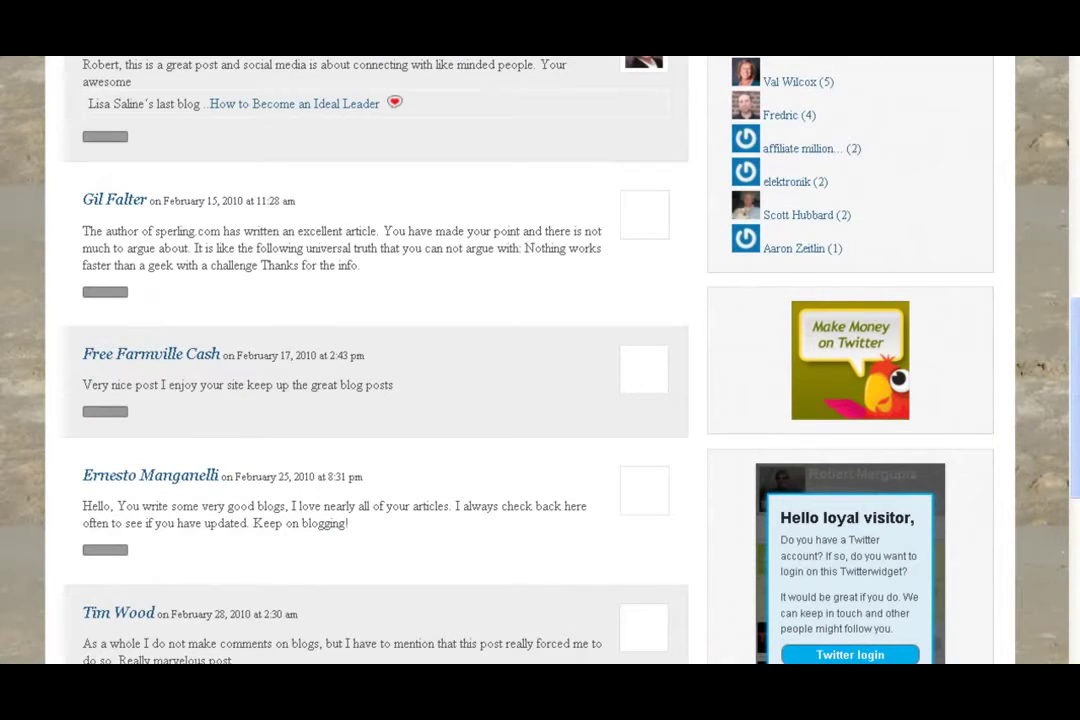
scroll(540, 360, "down", 1)
scroll(540, 360, "down", 1)
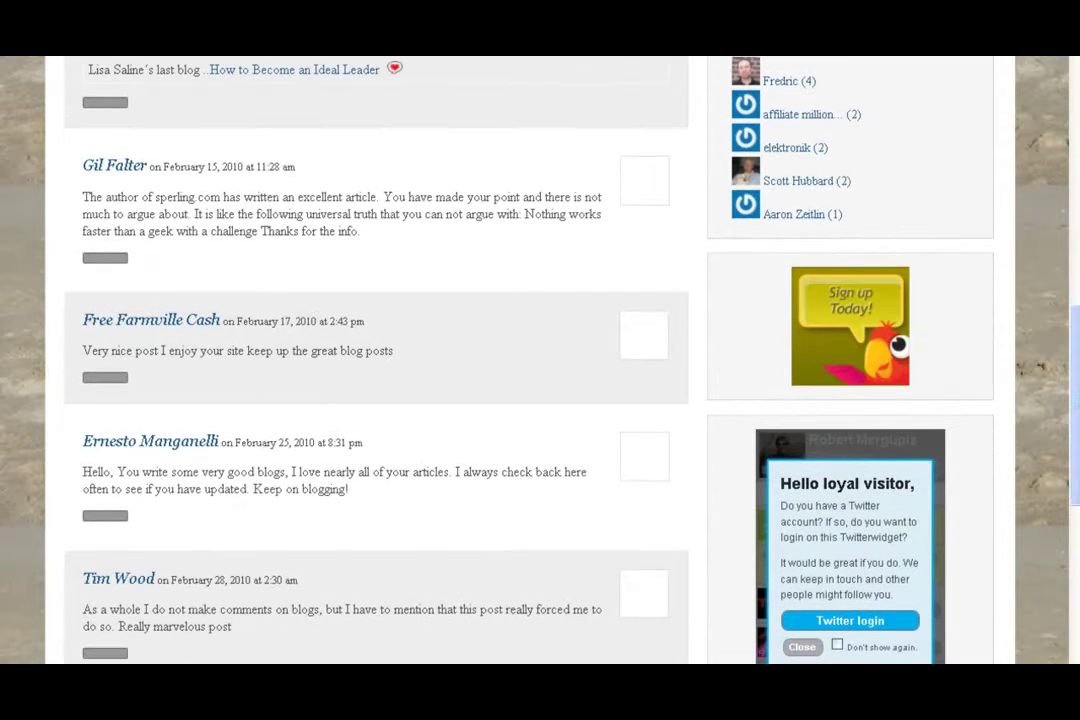
scroll(540, 360, "down", 1)
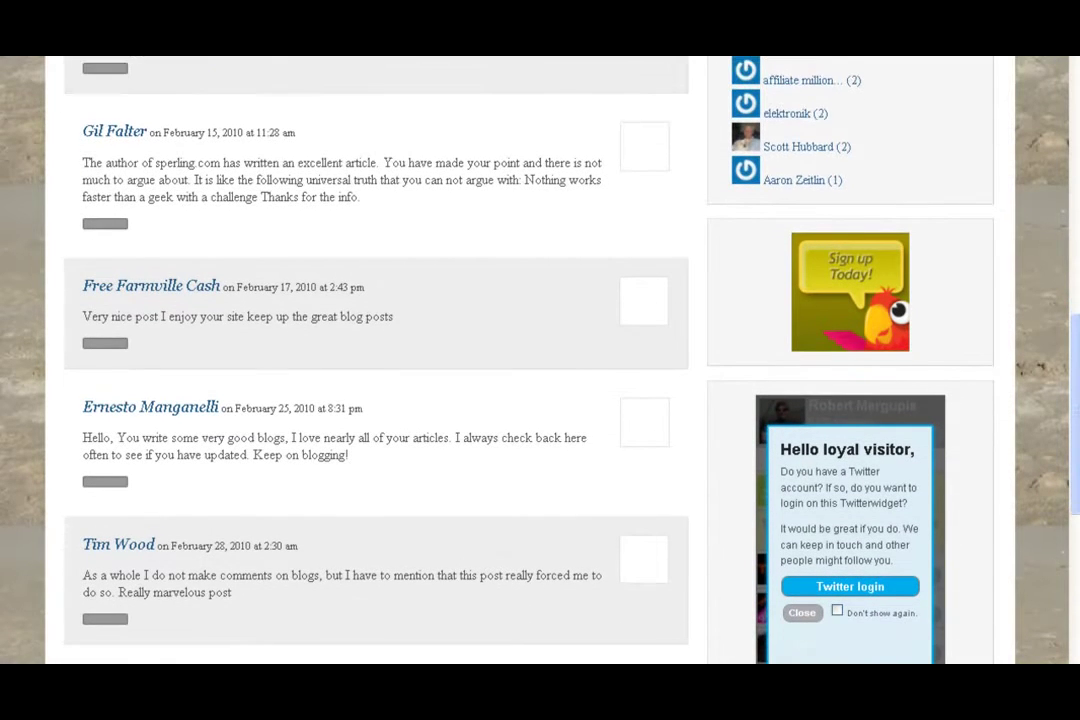
scroll(540, 360, "down", 2)
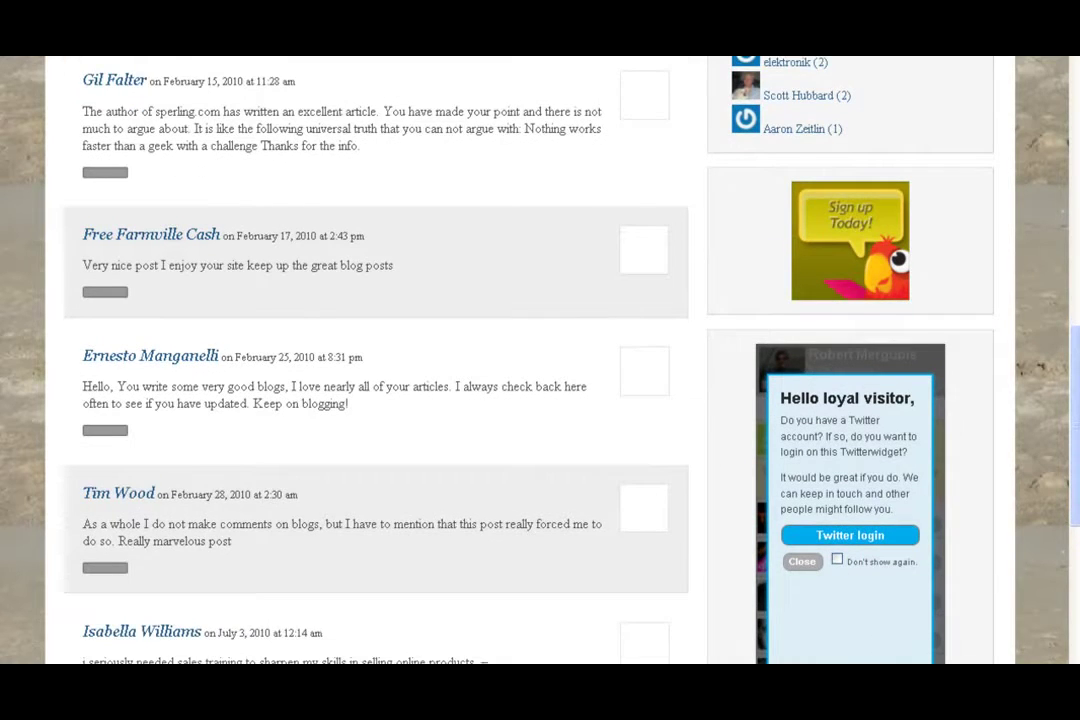
scroll(540, 360, "down", 1)
scroll(540, 360, "down", 1)
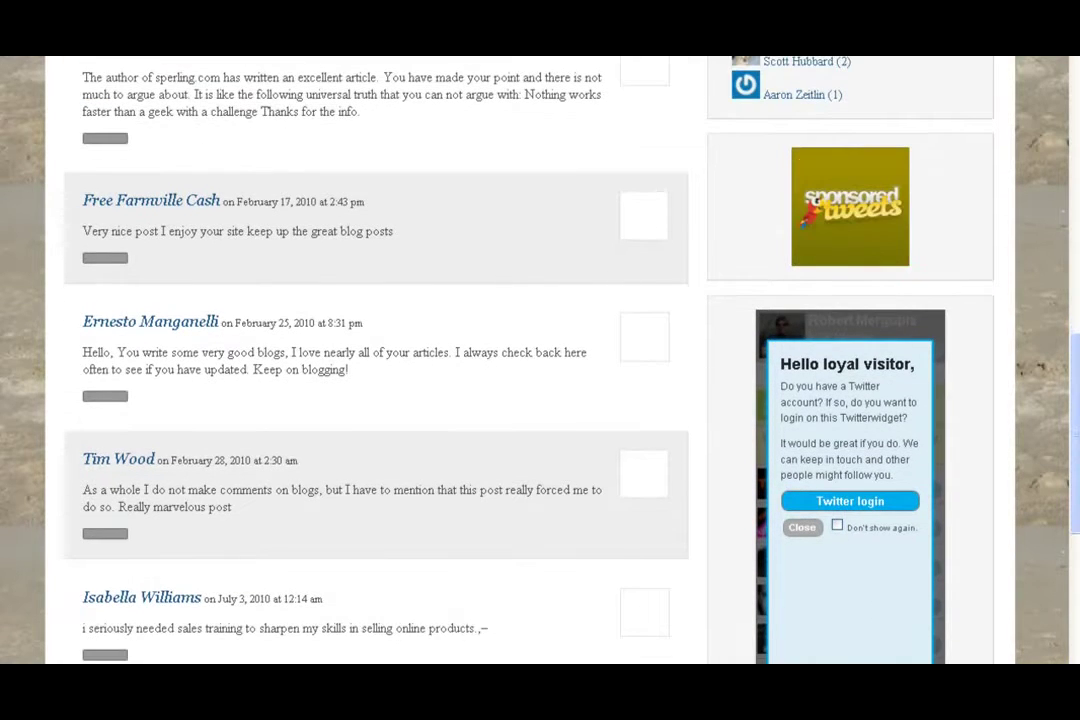
scroll(1065, 645, "down", 1)
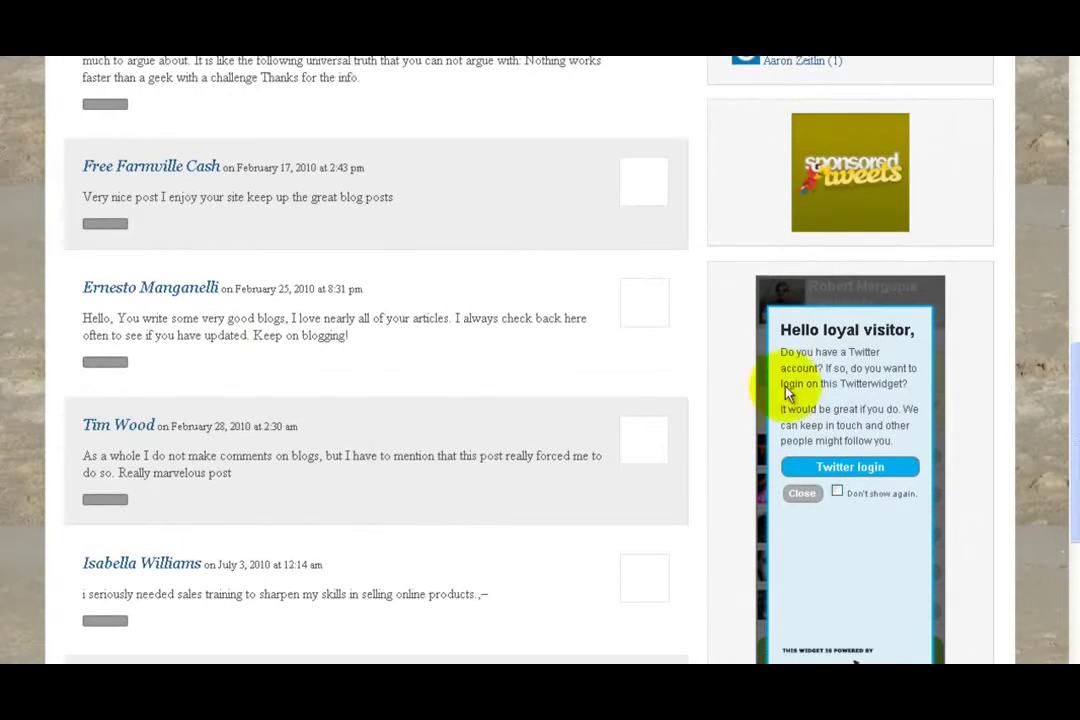
scroll(284, 390, "down", 1)
scroll(390, 390, "down", 1)
scroll(430, 350, "down", 1)
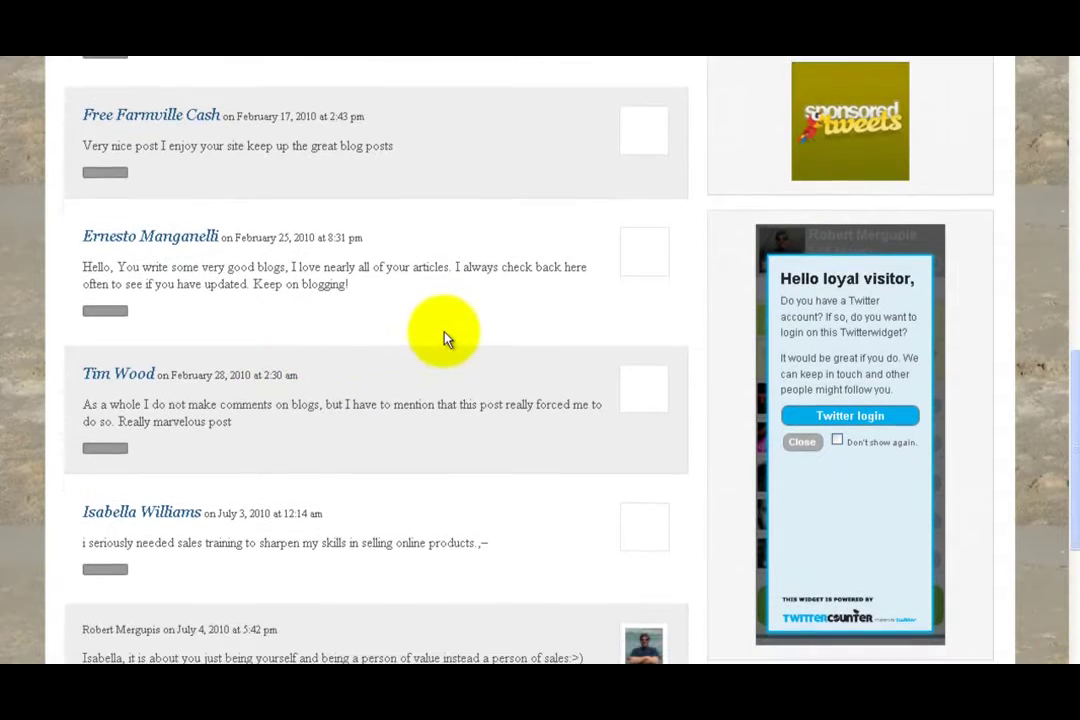
scroll(445, 315, "down", 1)
scroll(447, 312, "down", 1)
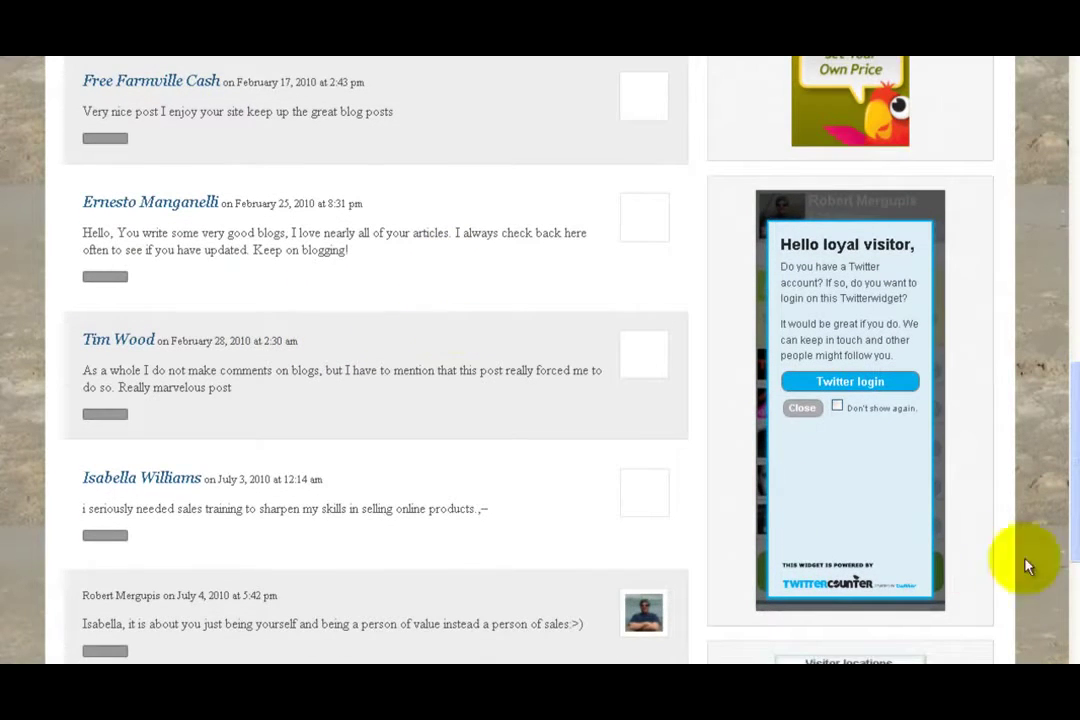
scroll(1058, 520, "down", 1)
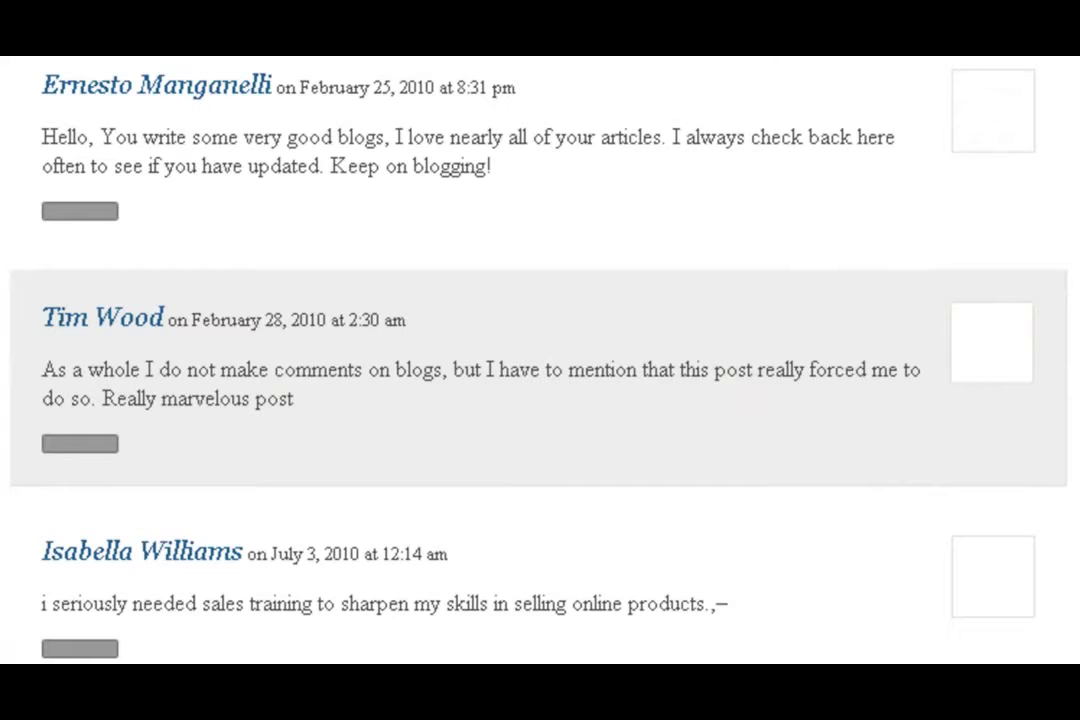
scroll(446, 651, "down", 3)
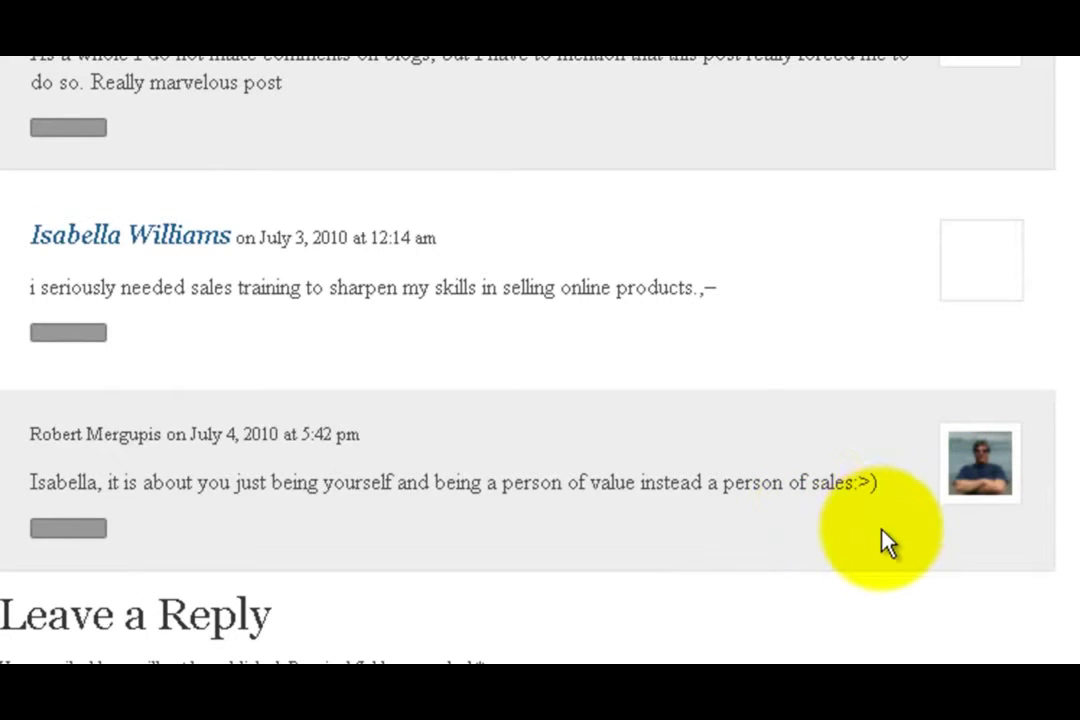
scroll(540, 360, "up", 1)
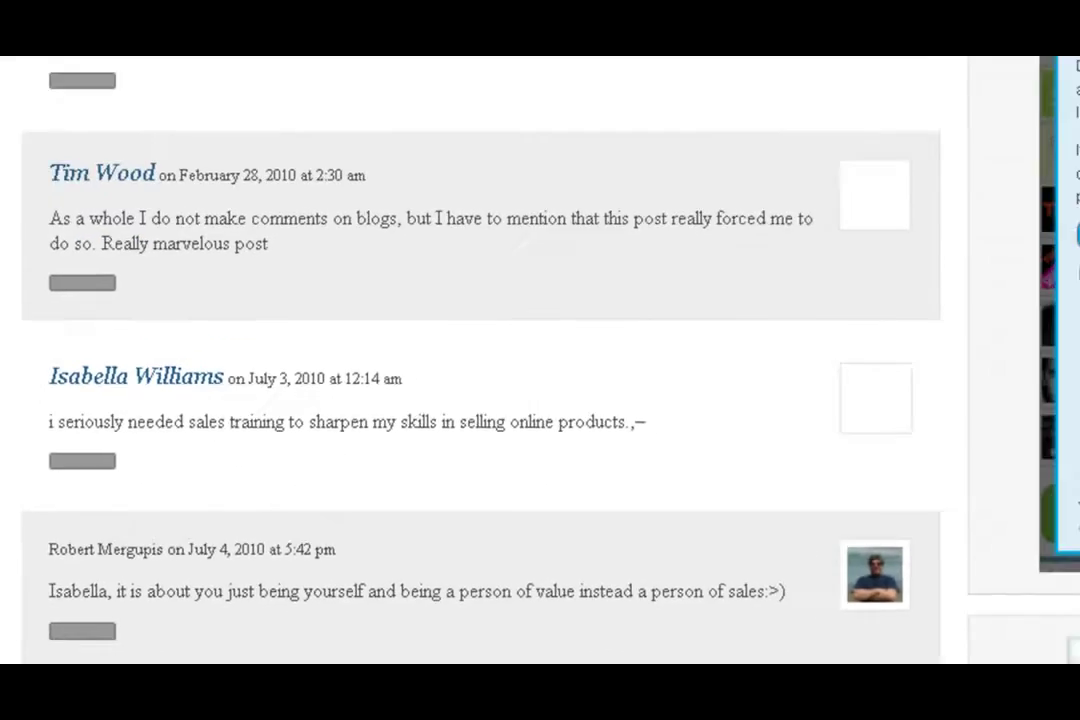
scroll(1068, 84, "up", 5)
- Scroll back up to the site header and the social media post title
scroll(1068, 80, "up", 1)
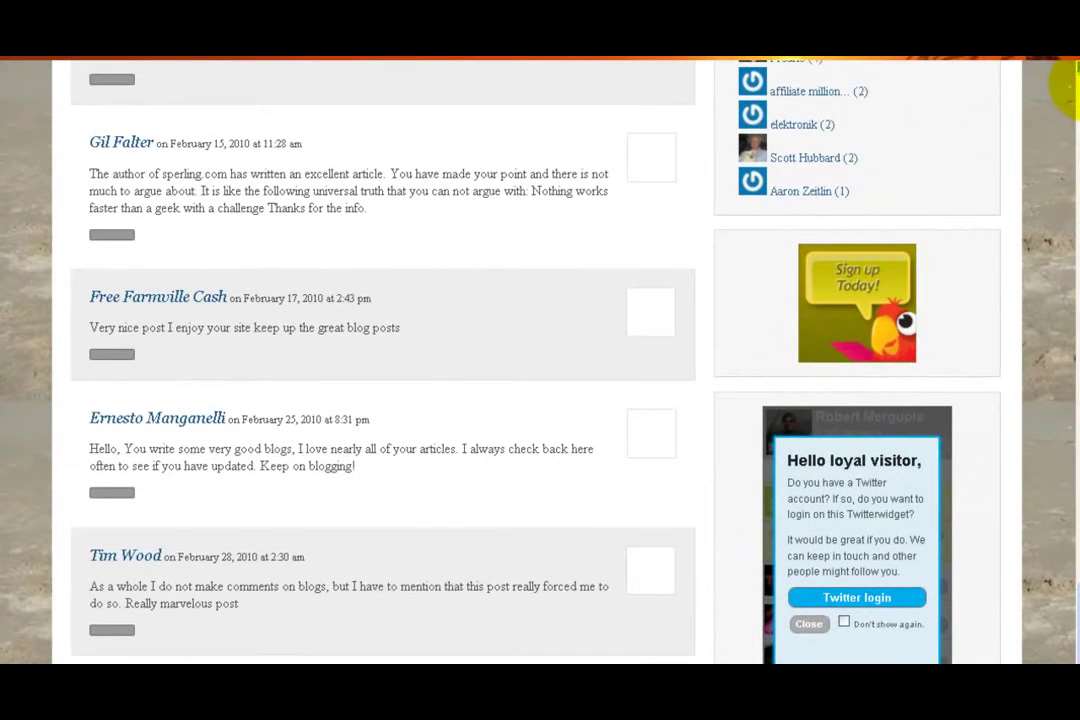
scroll(1068, 82, "up", 1)
scroll(1066, 120, "up", 1)
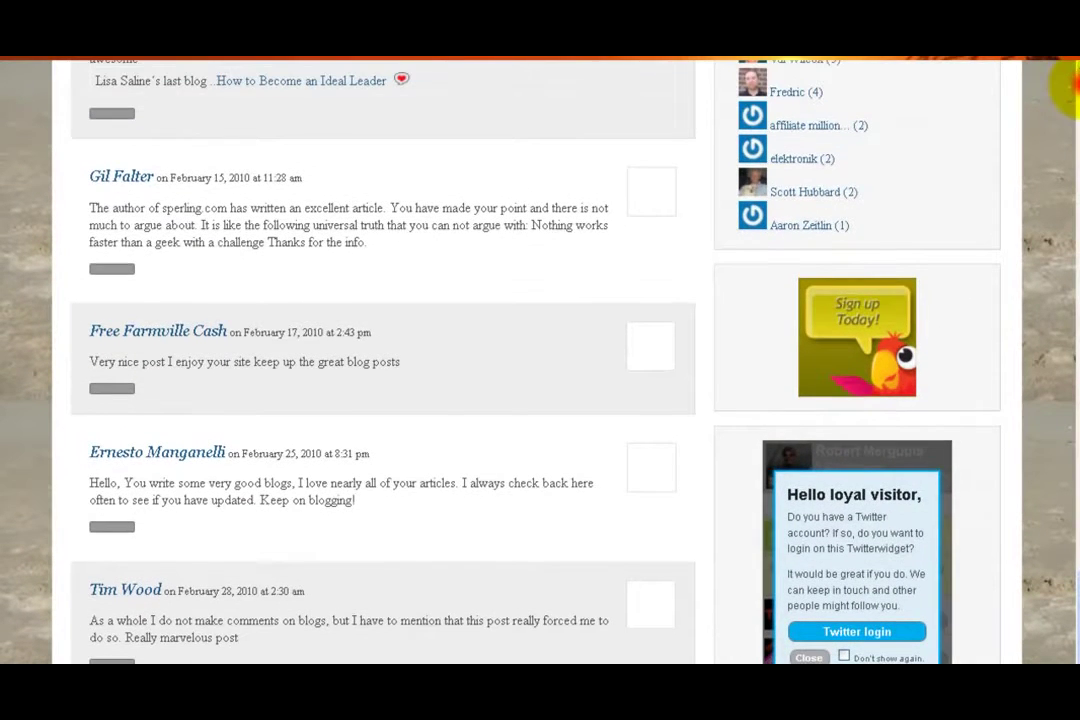
scroll(1063, 450, "up", 5)
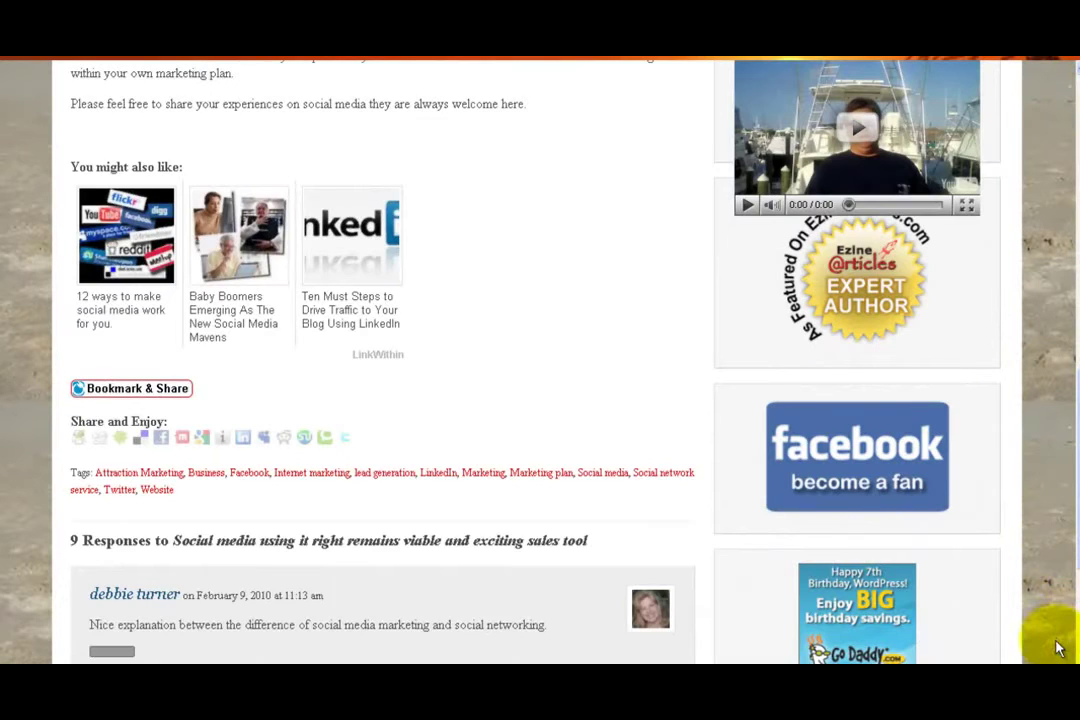
scroll(1064, 560, "up", 5)
scroll(1066, 500, "up", 5)
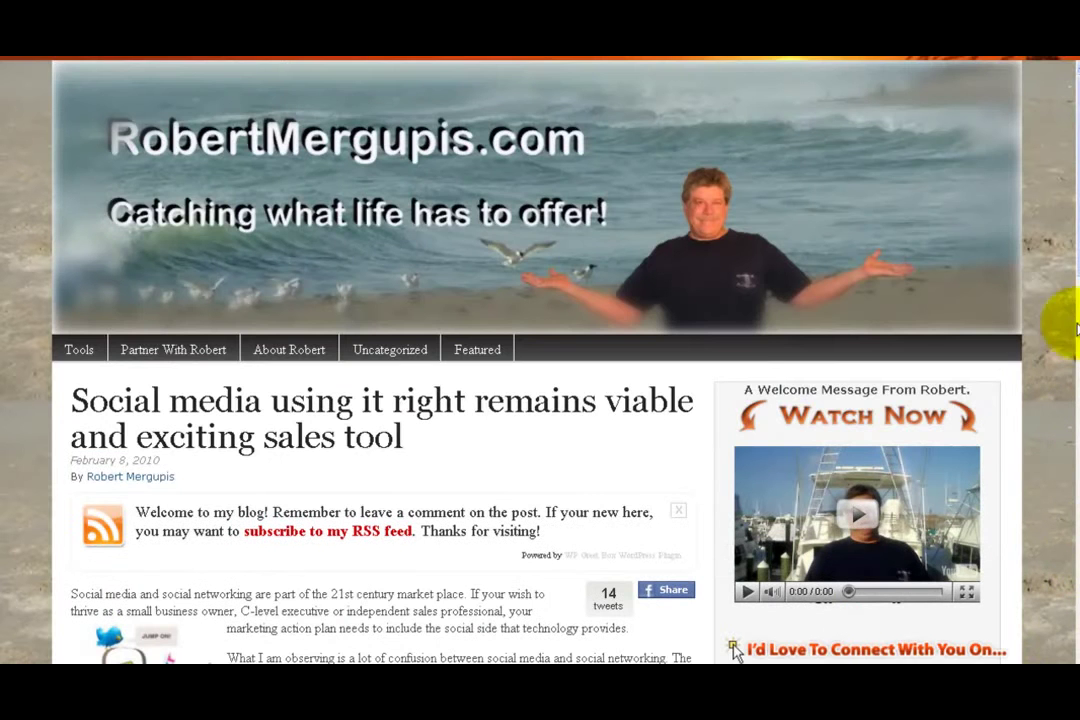
scroll(1070, 430, "down", 1)
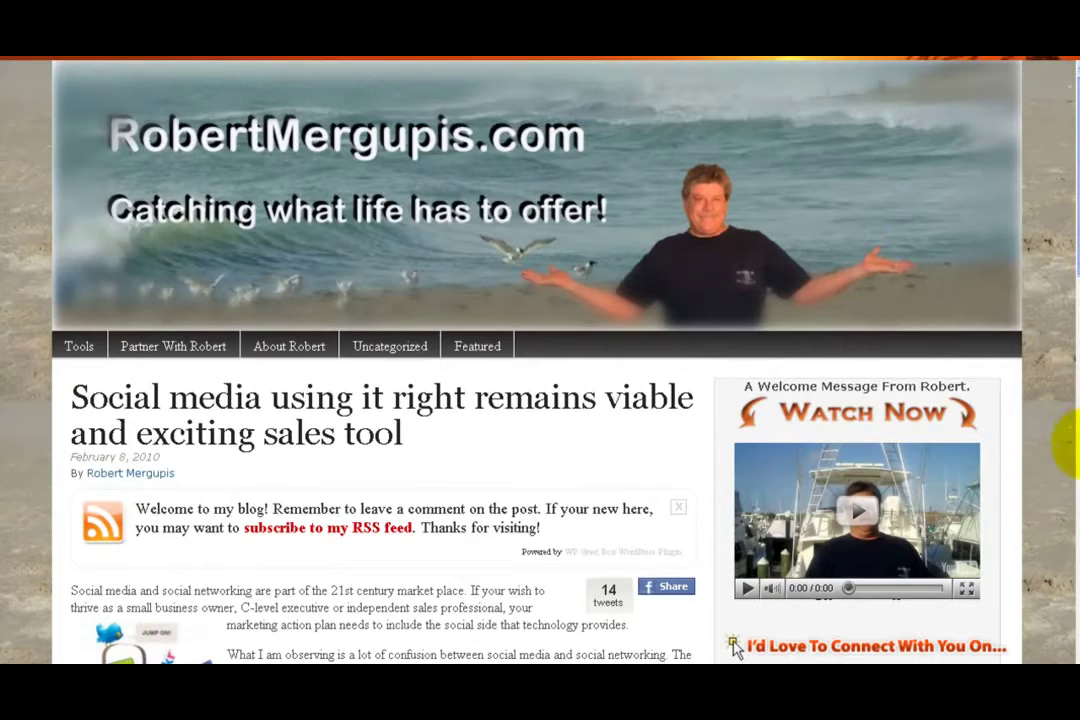
scroll(1068, 450, "down", 10)
scroll(1063, 430, "down", 1)
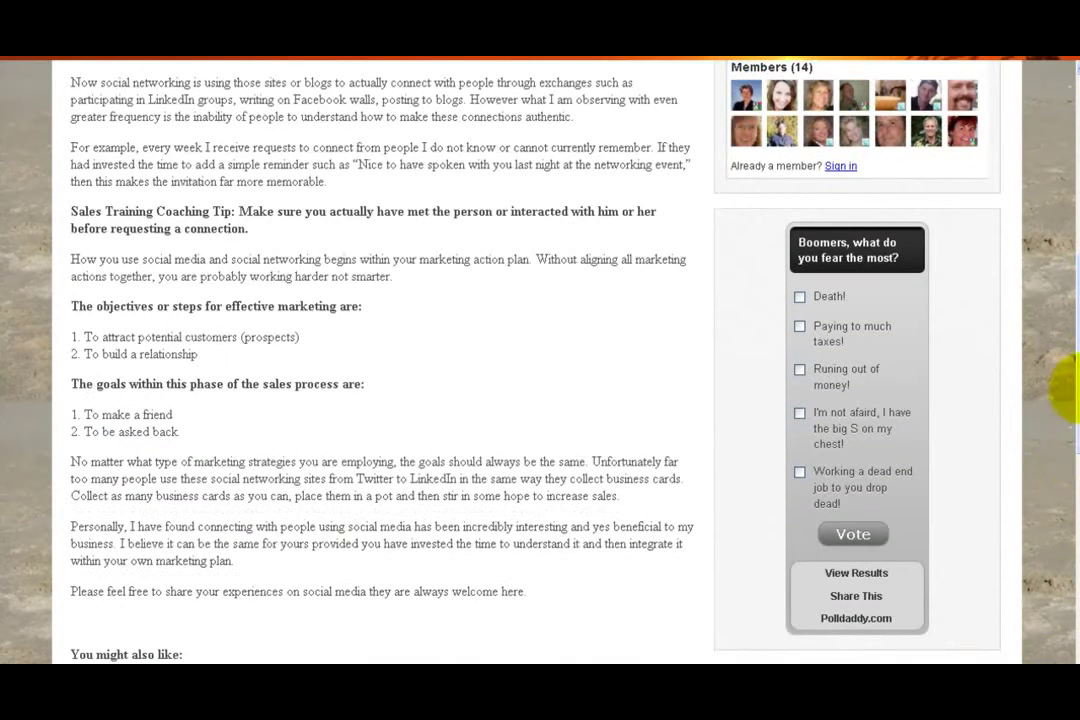
scroll(1070, 340, "up", 1)
scroll(1068, 285, "up", 5)
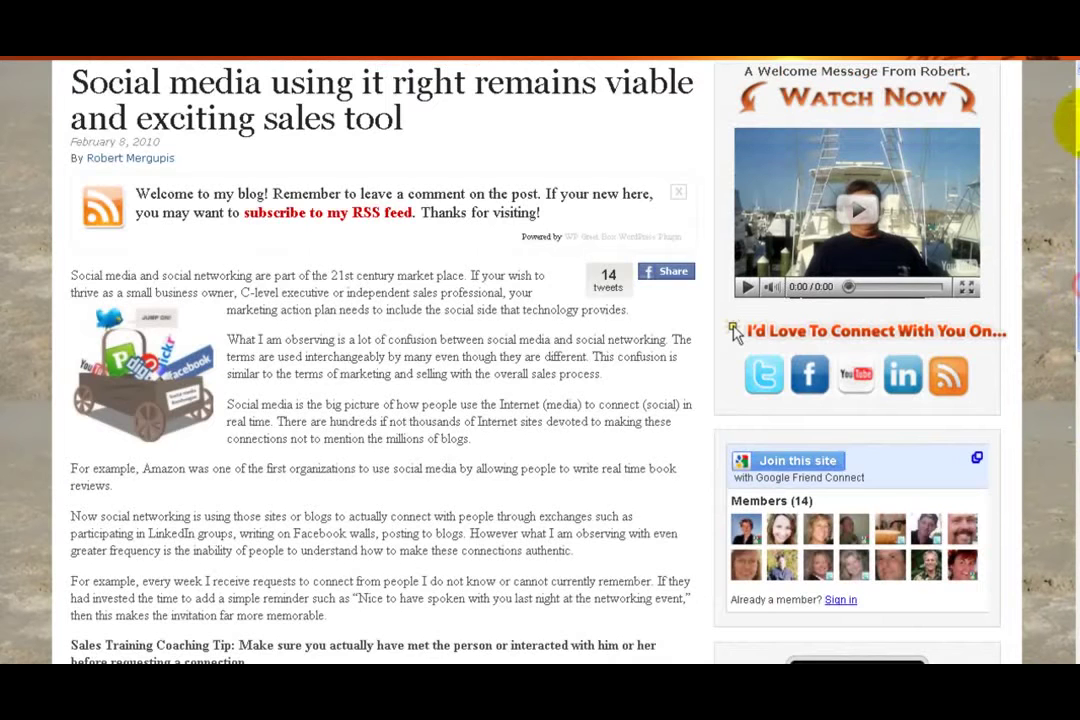
scroll(1065, 95, "up", 4)
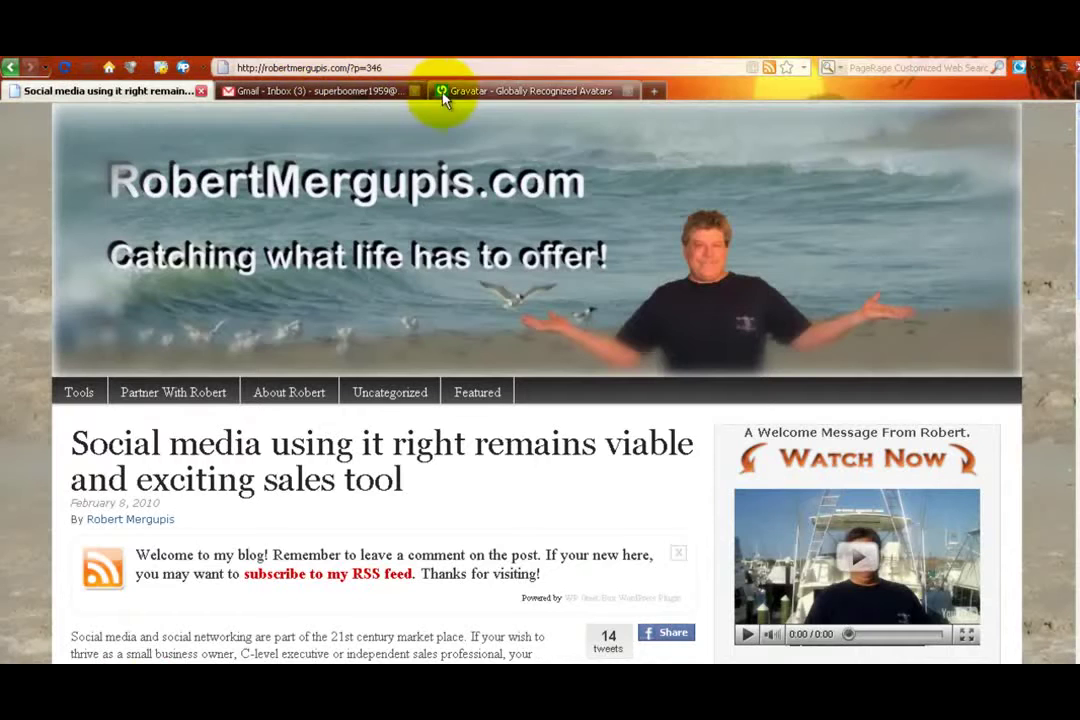
- Switch to the Gravatar tab and choose Sign Up from its account options
left_click(472, 93)
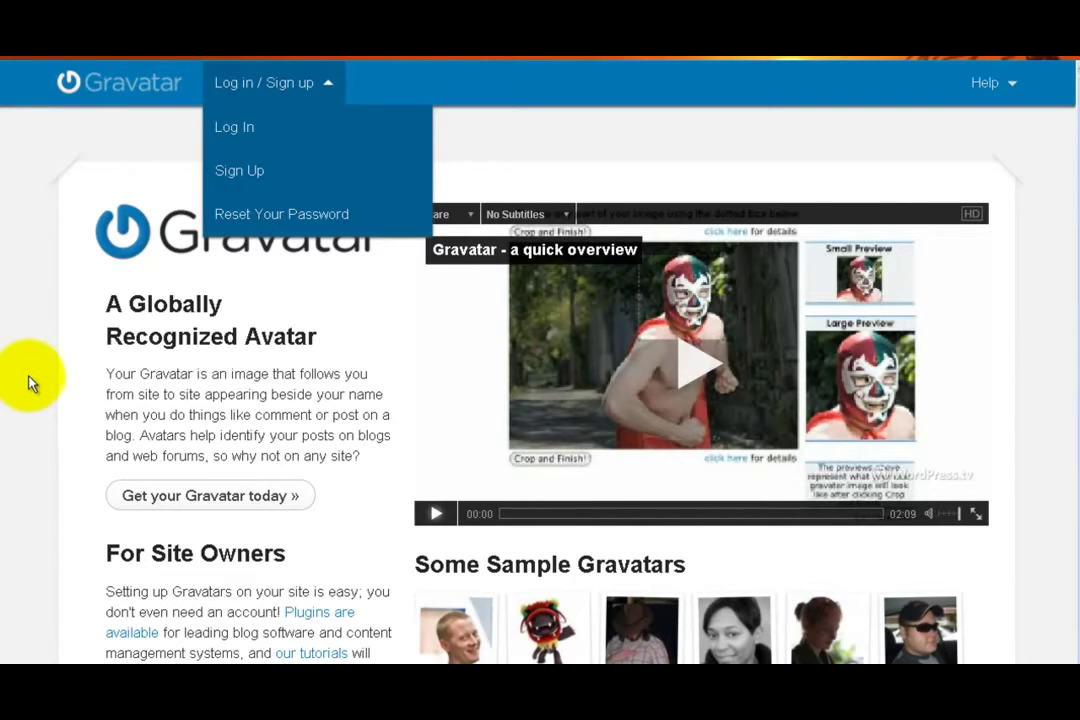
left_click(252, 172)
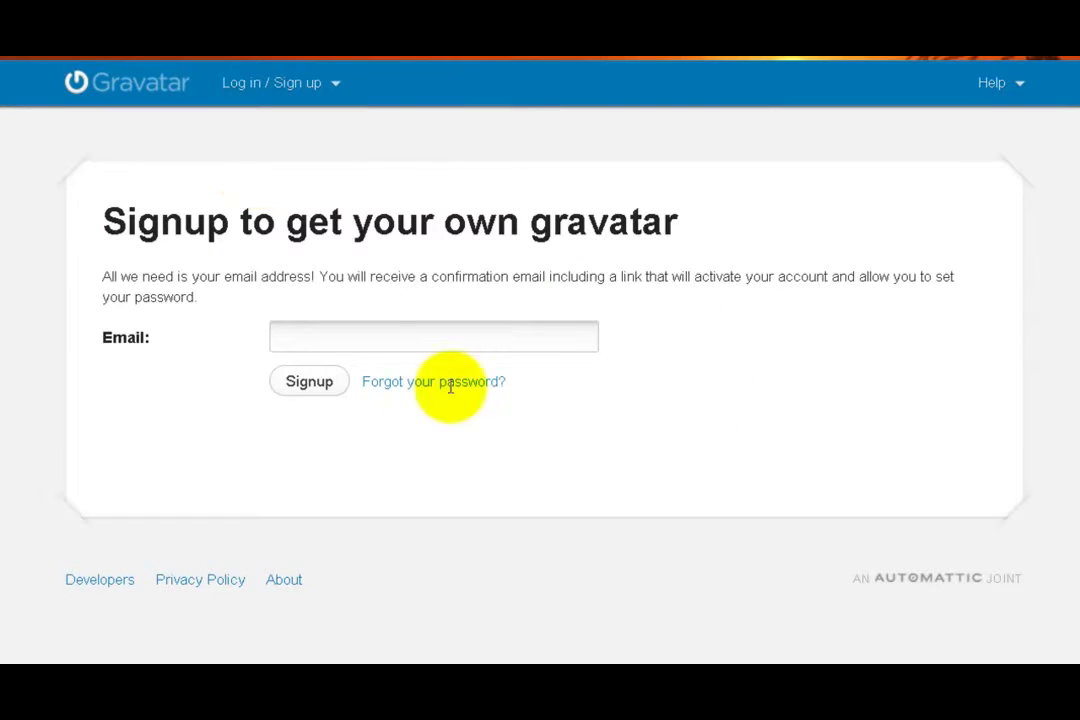
left_click(306, 330)
left_click(304, 332)
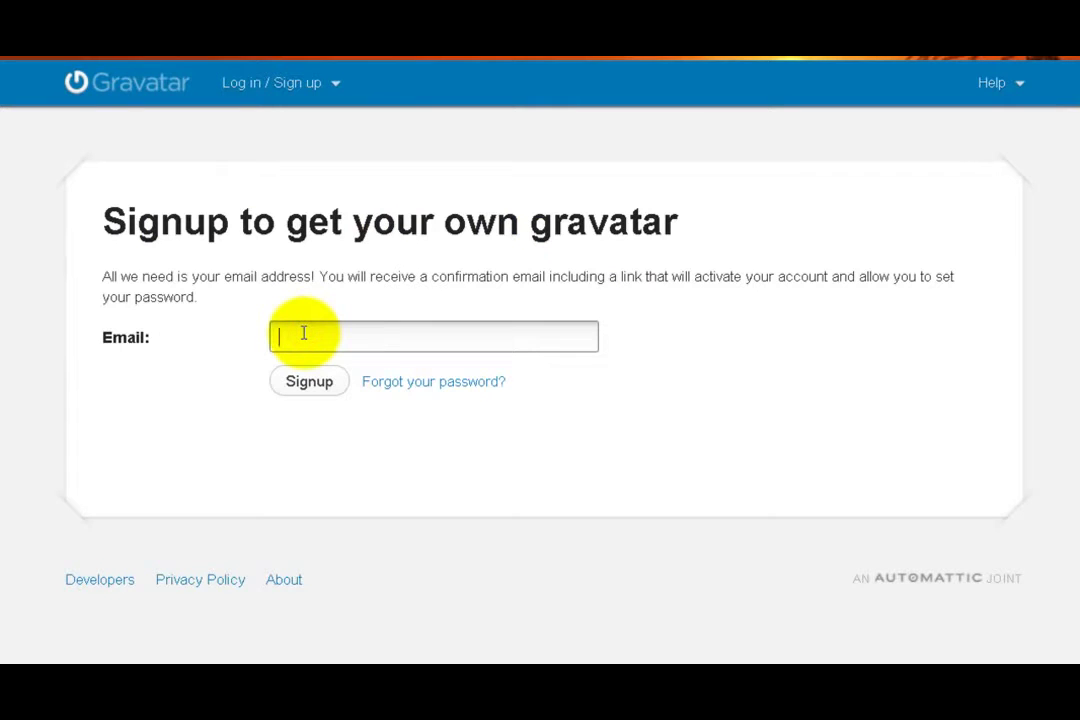
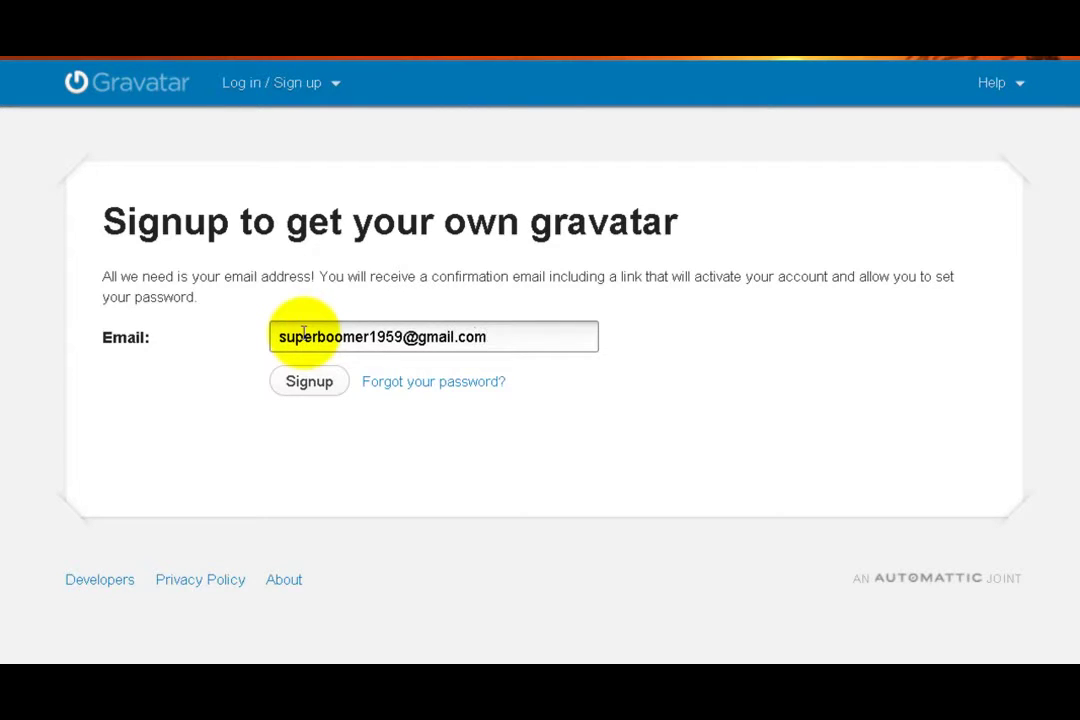
left_click(308, 386)
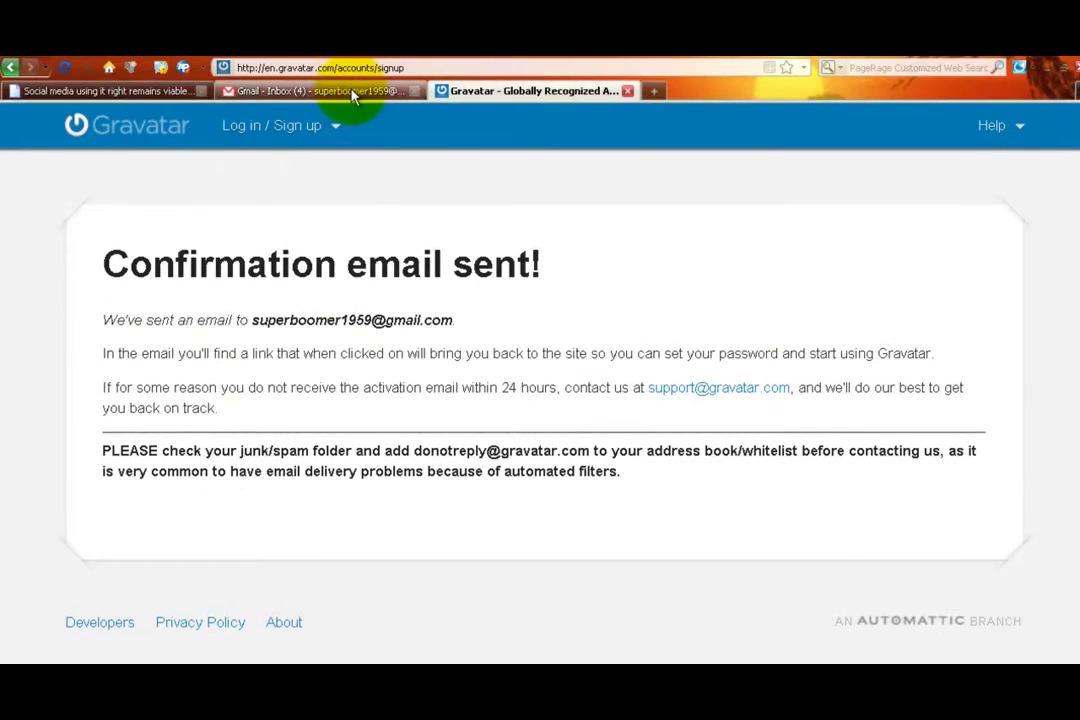
- Switch to the Gmail inbox tab to find Gravatar's confirmation email
left_click(352, 91)
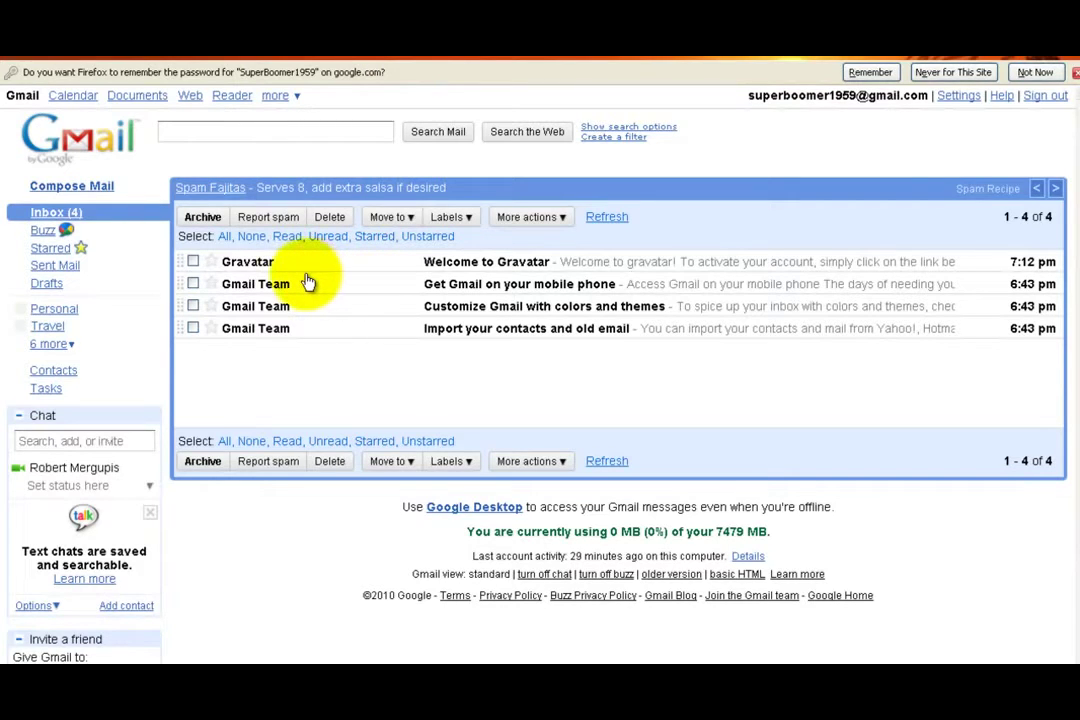
- Open the 'Welcome to Gravatar' email to reach the activation link
left_click(512, 268)
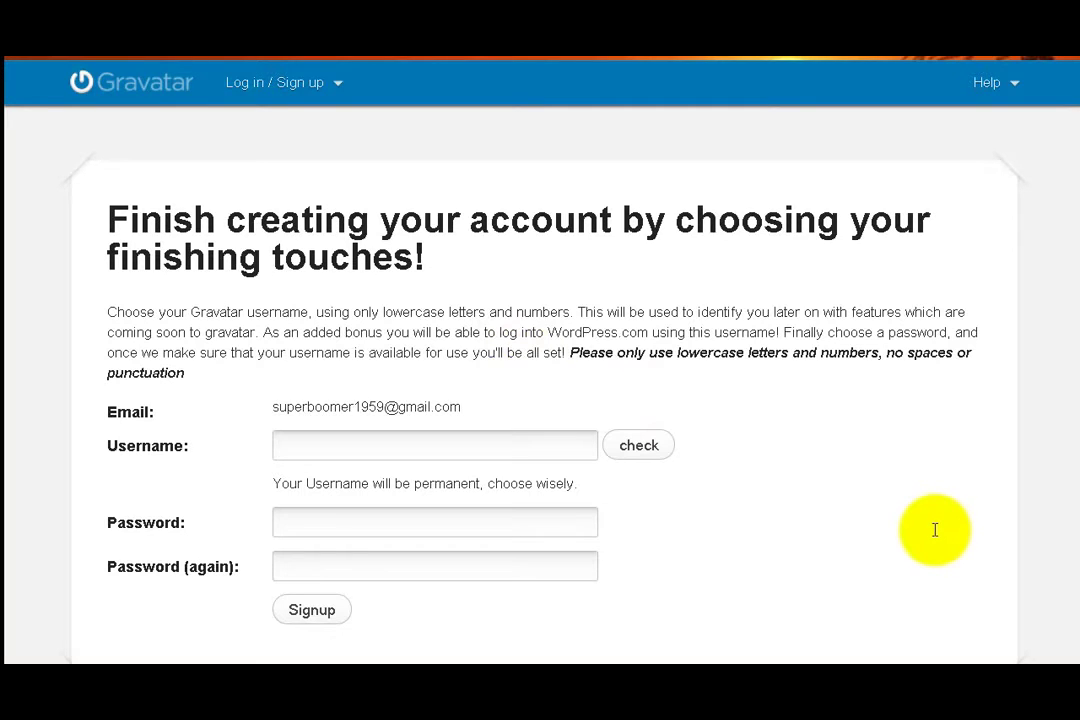
- Enter the username SuperBoomers, removing the hyphen until it checks as available
left_click(329, 447)
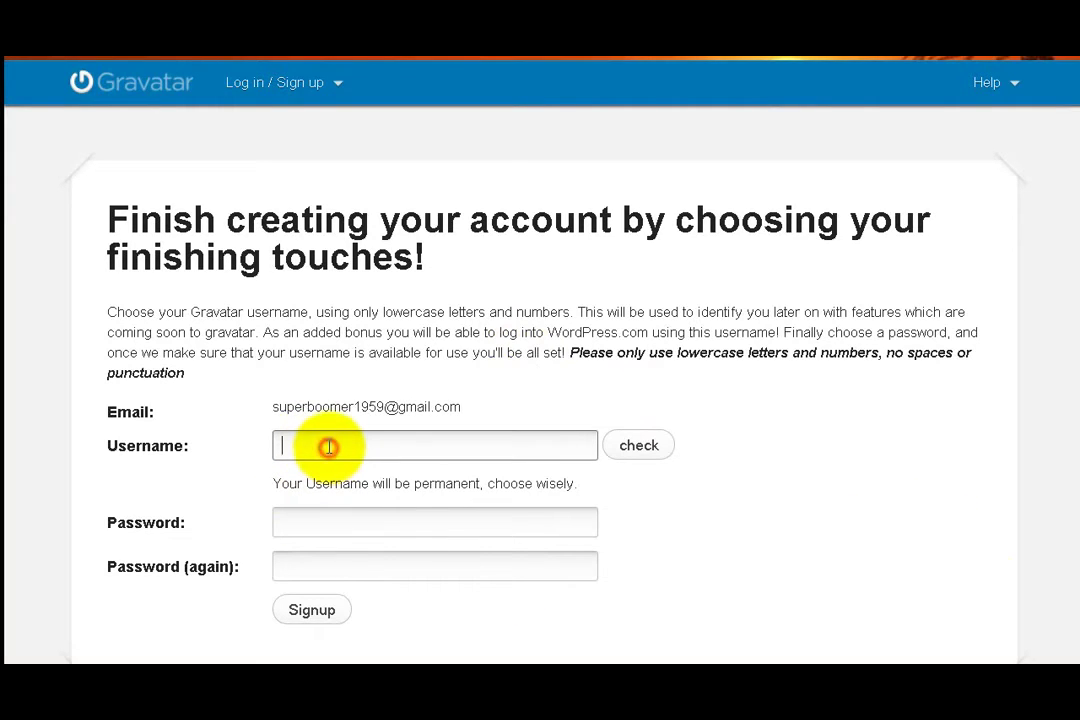
type("Super-")
type("Boomers")
left_click(635, 457)
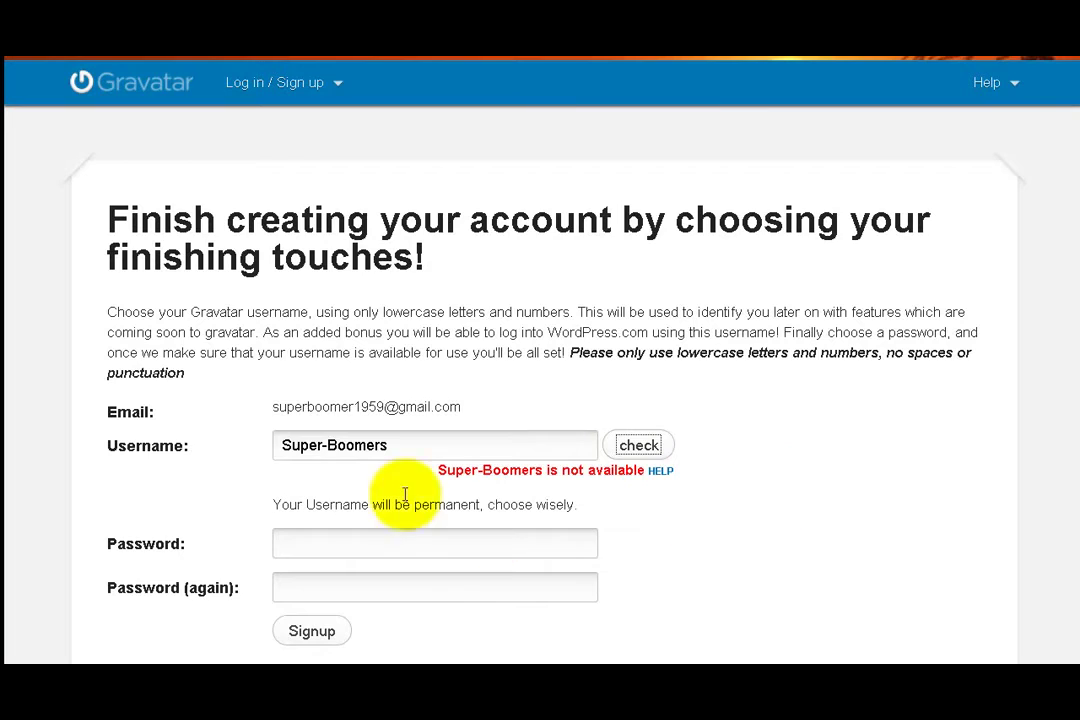
left_click(327, 447)
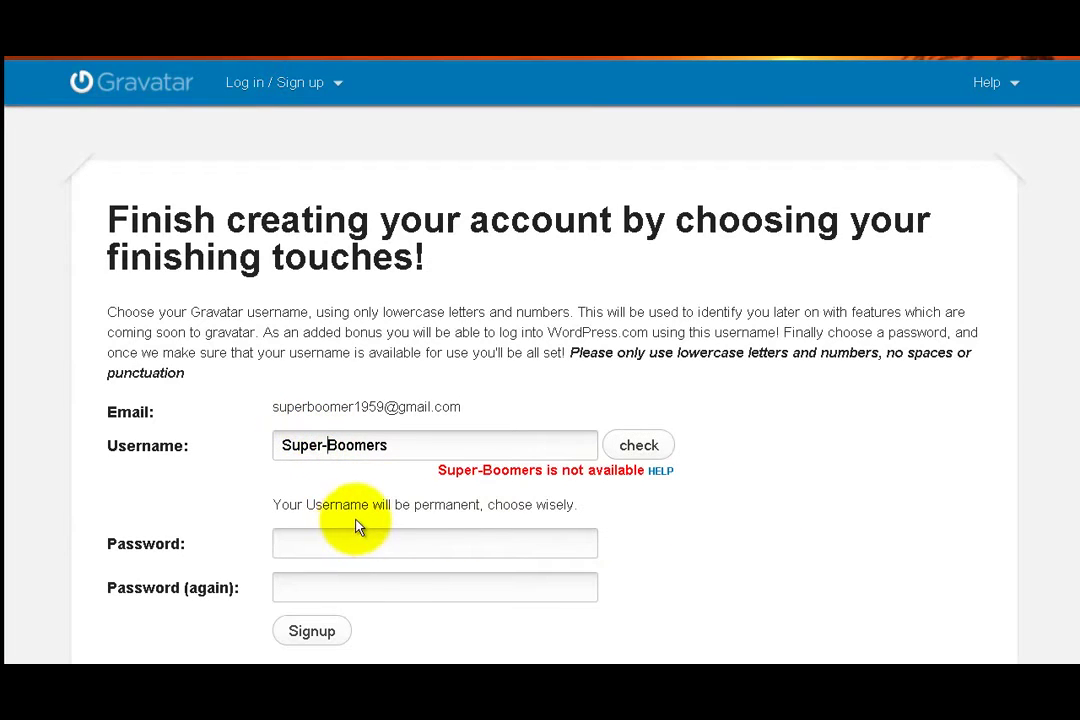
key("BackSpace")
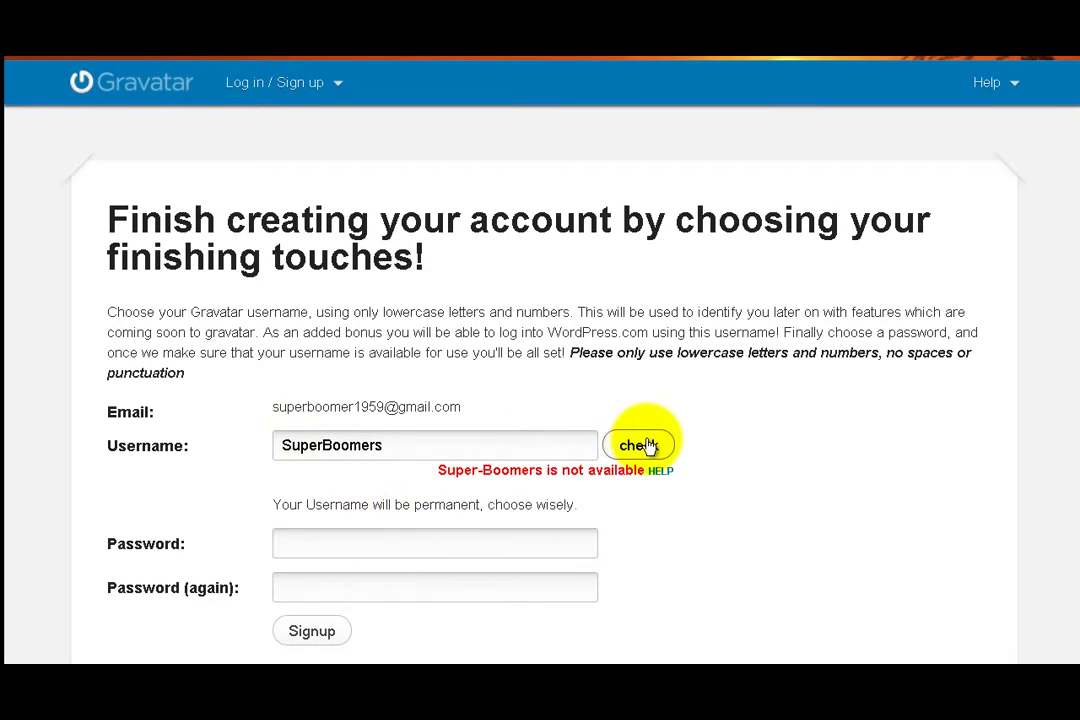
left_click(646, 445)
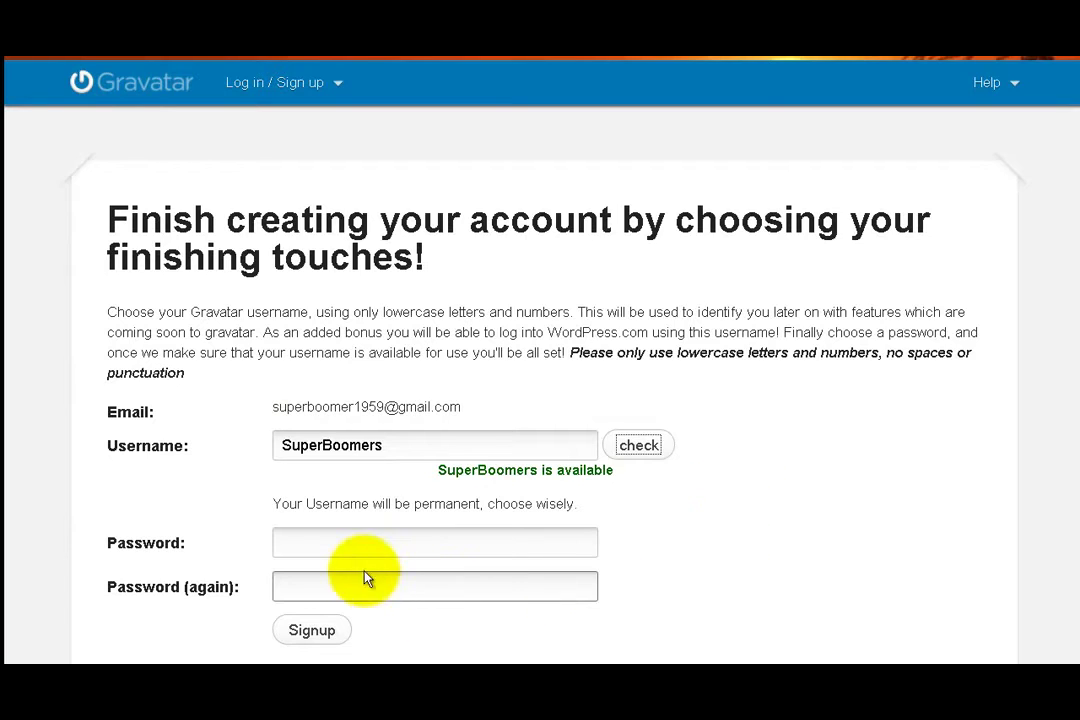
- Enter the matching password in both fields and submit the account details
left_click(322, 546)
left_click(321, 545)
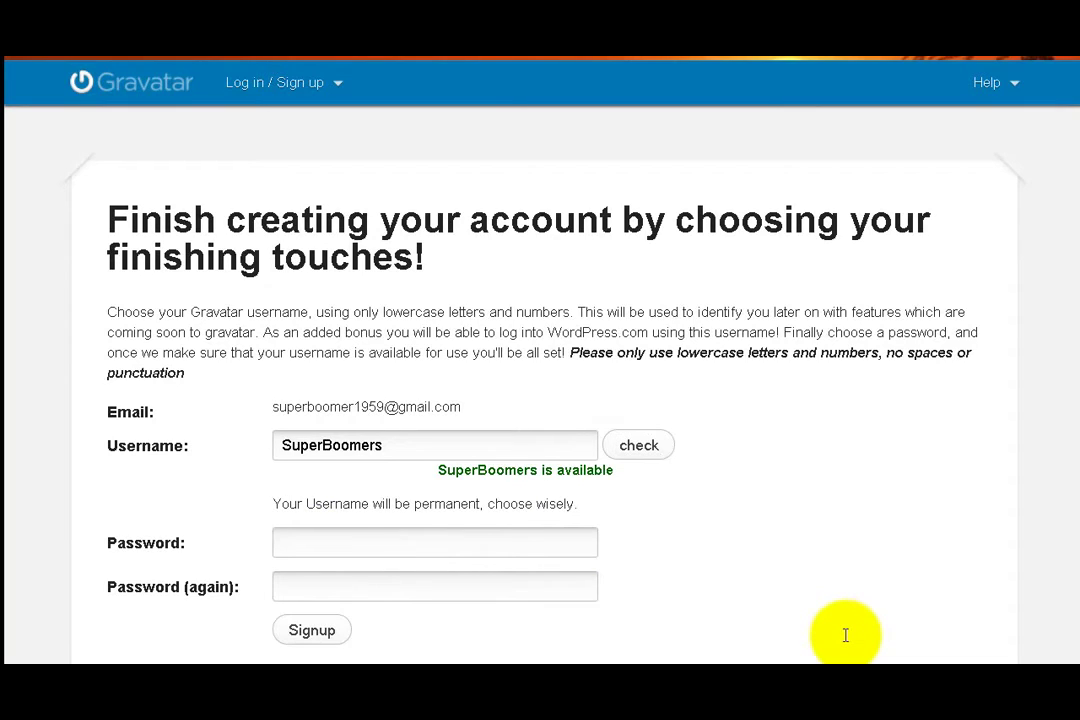
key("BackSpace")
key("BackSpace")
key("BackSpace")
key("BackSpace")
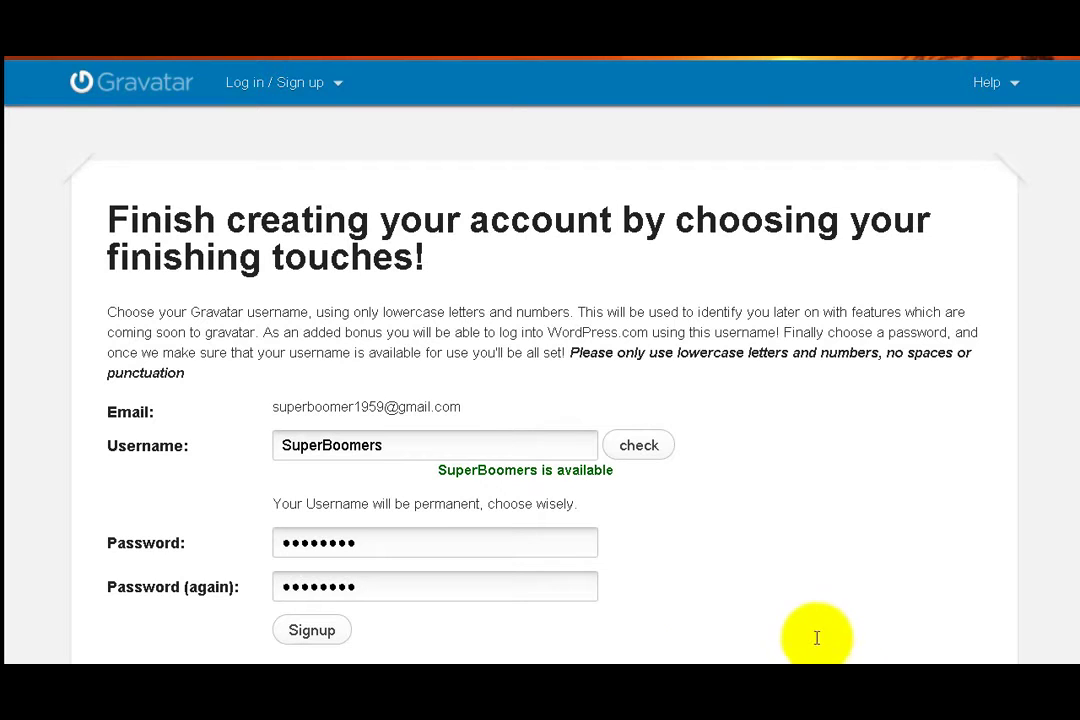
left_click(312, 631)
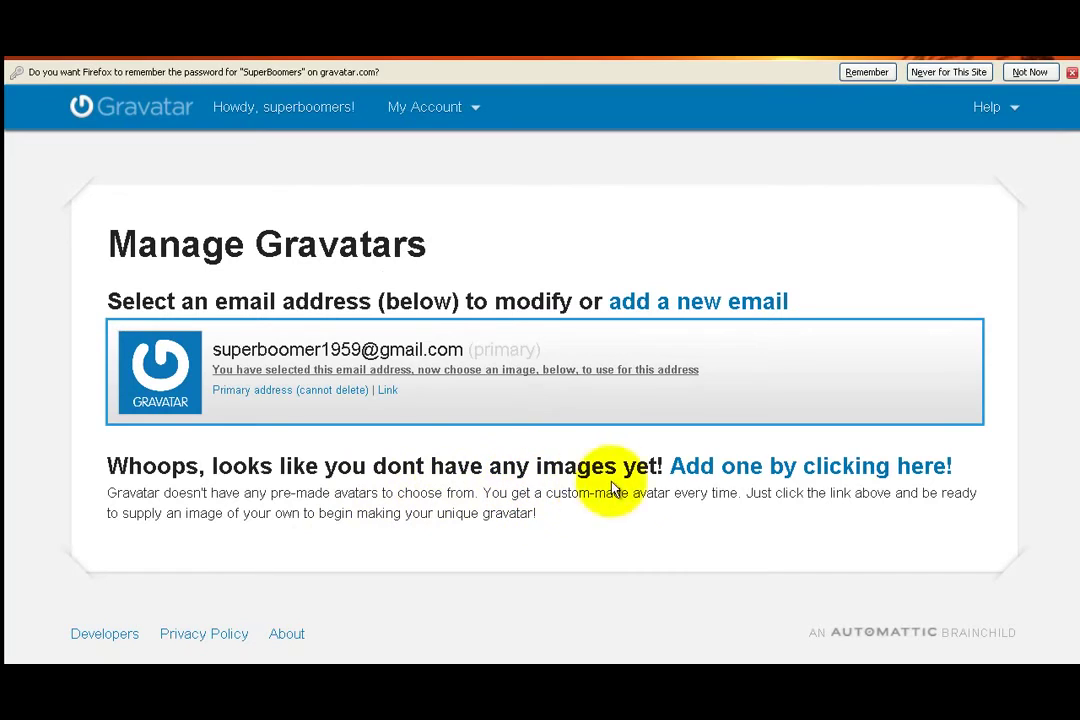
- Add a first image via 'Add one by clicking here!', sourced from the computer's hard drive
left_click(820, 478)
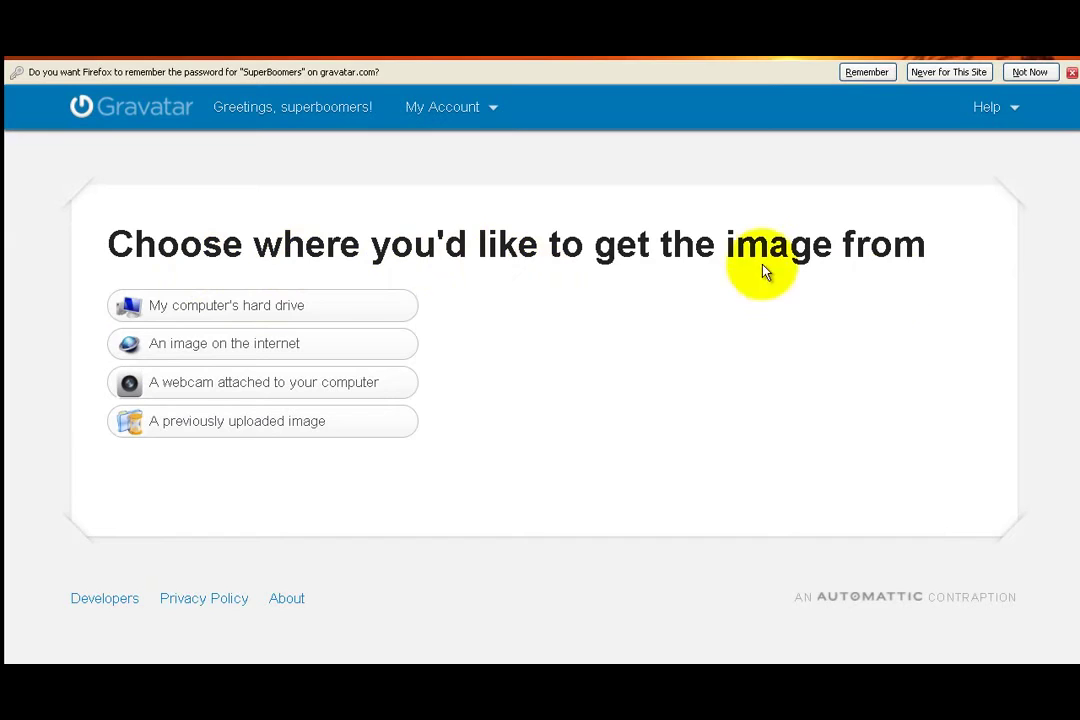
left_click(262, 314)
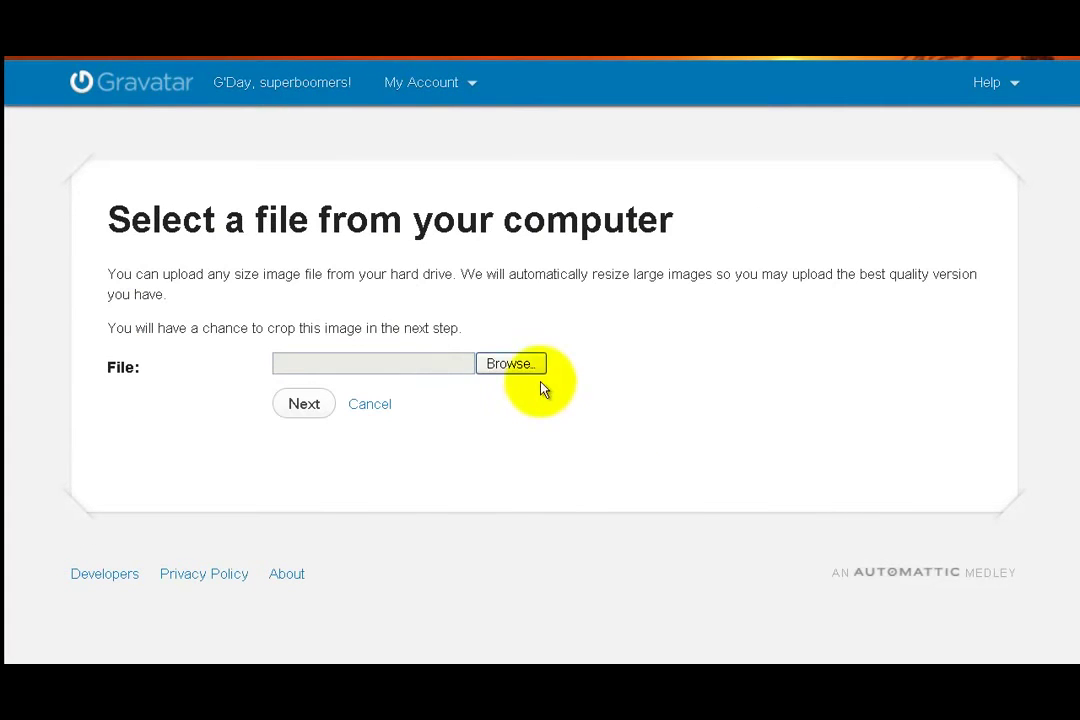
- Pick the 'Sumper Rob' photo of the Superman-logo man in the file dialog
left_click(511, 364)
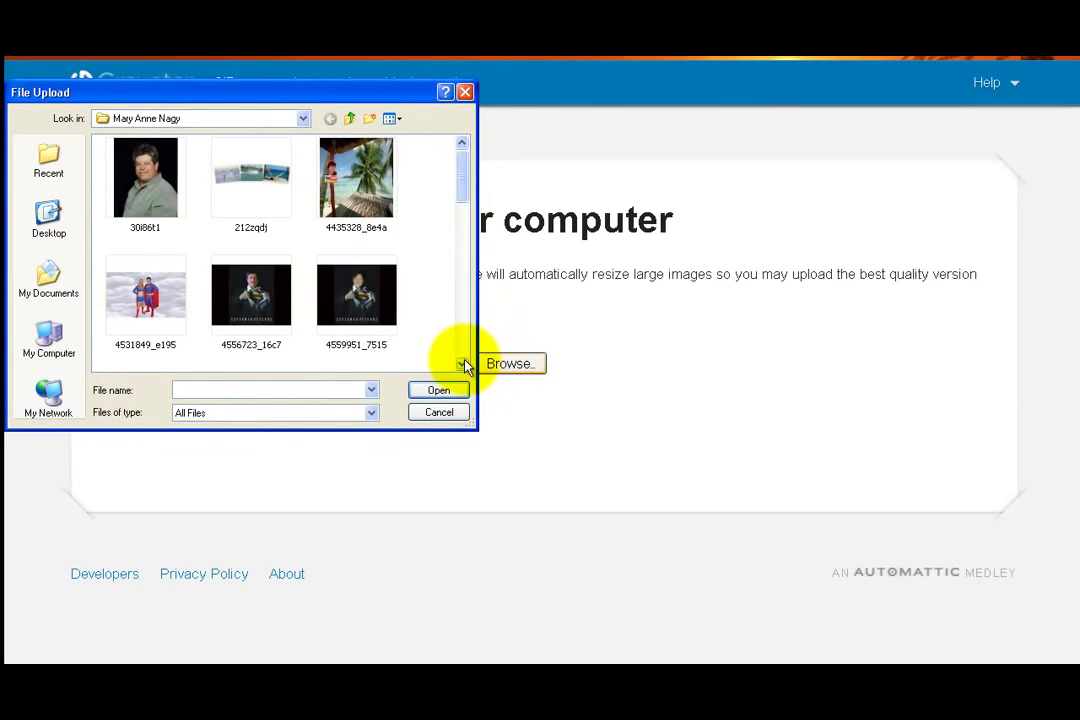
left_click(463, 366)
left_click(463, 366)
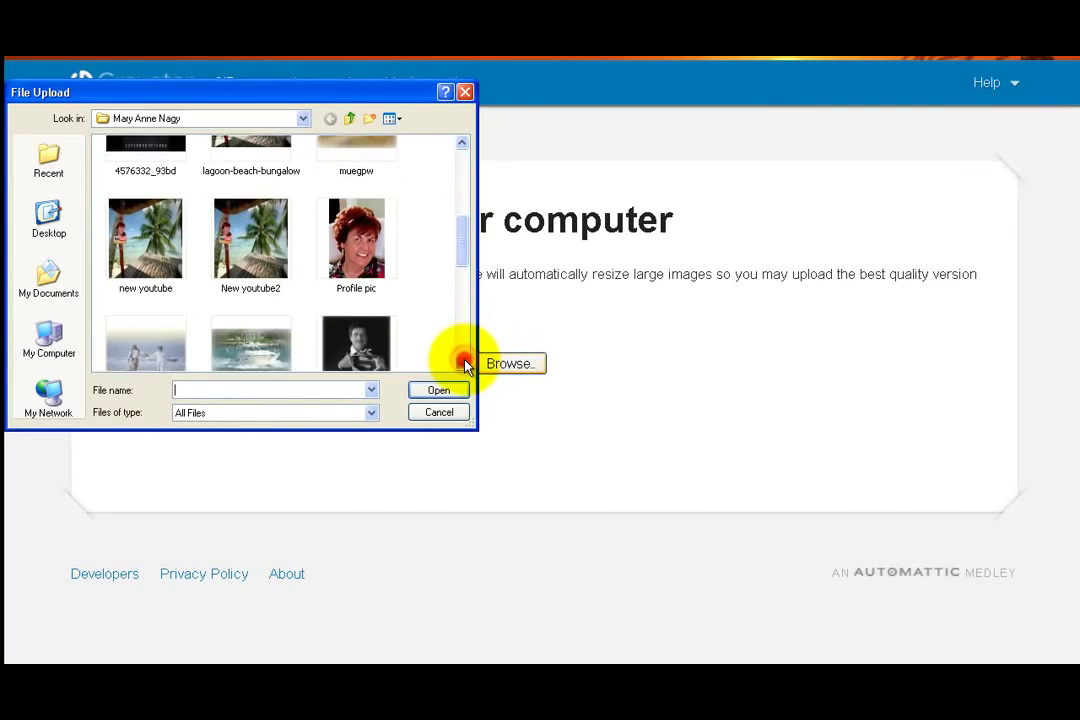
left_click(463, 366)
left_click(463, 366)
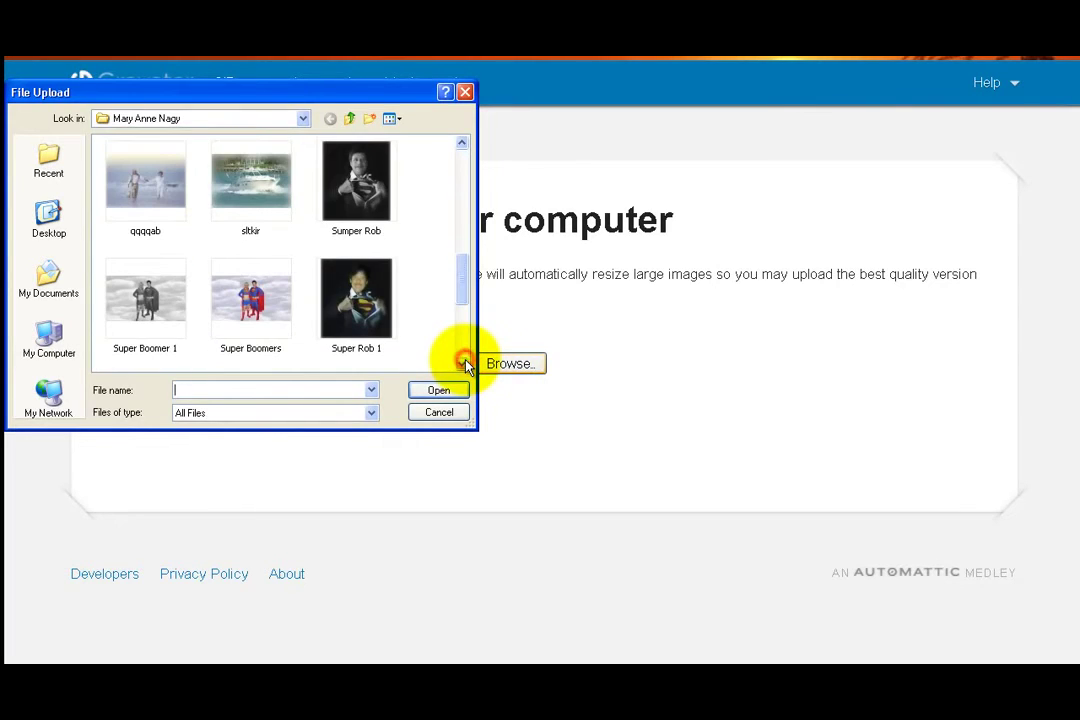
left_click(367, 196)
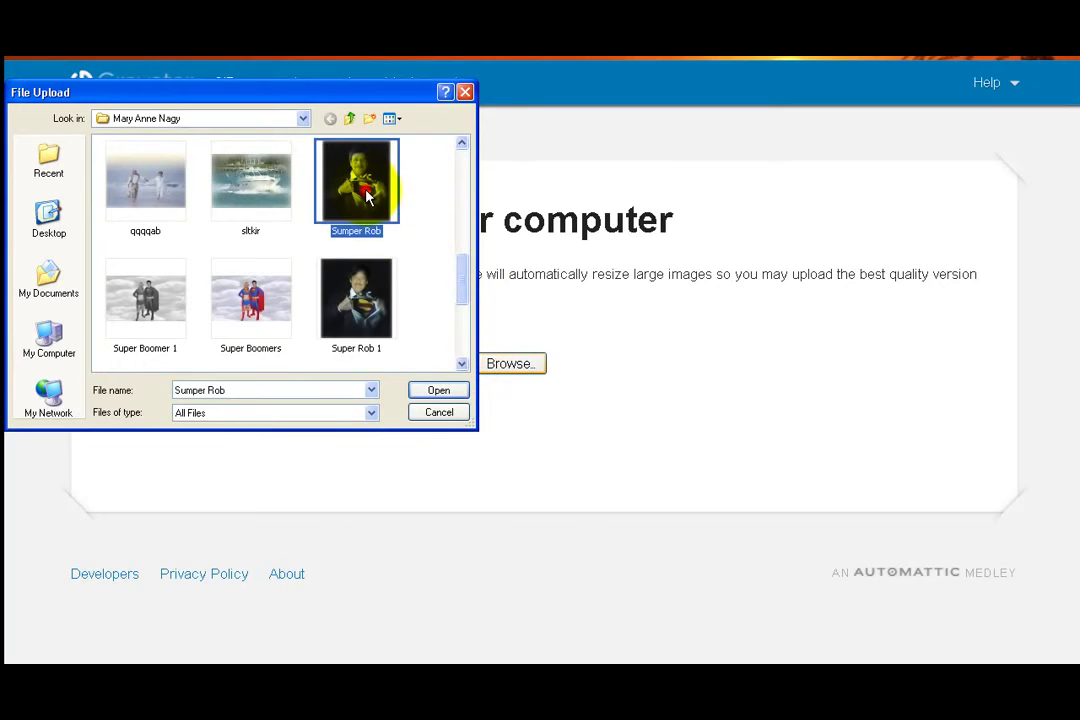
left_click(440, 395)
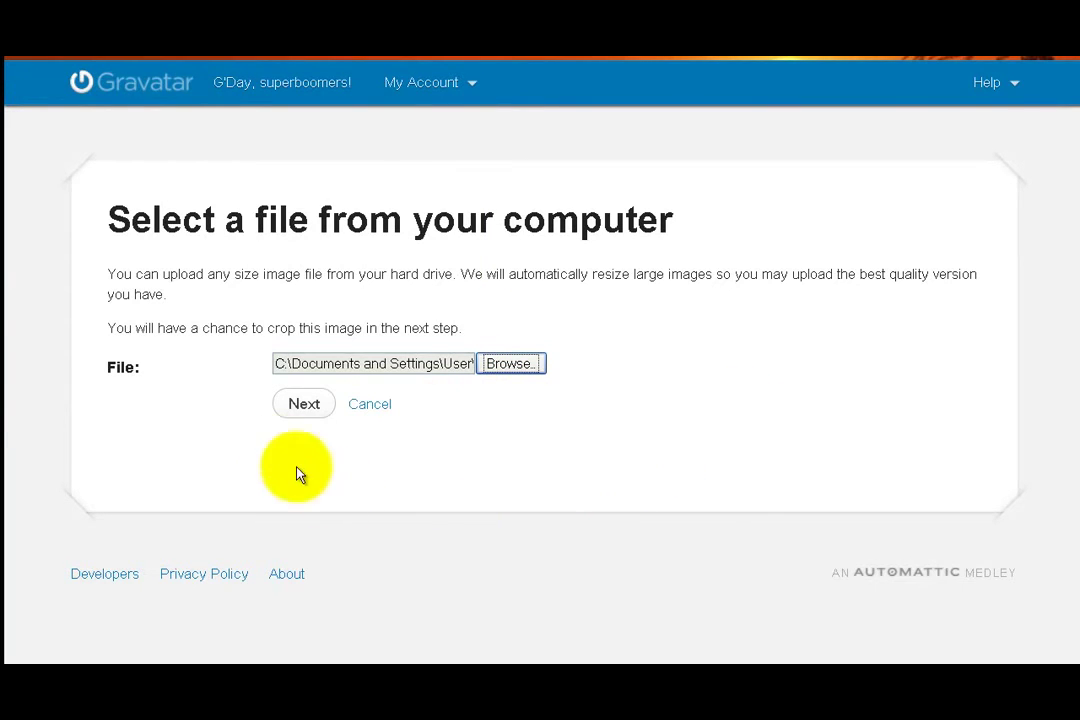
- Crop the Superman photo with the frame moved up over the head and chest, then finish
left_click(308, 405)
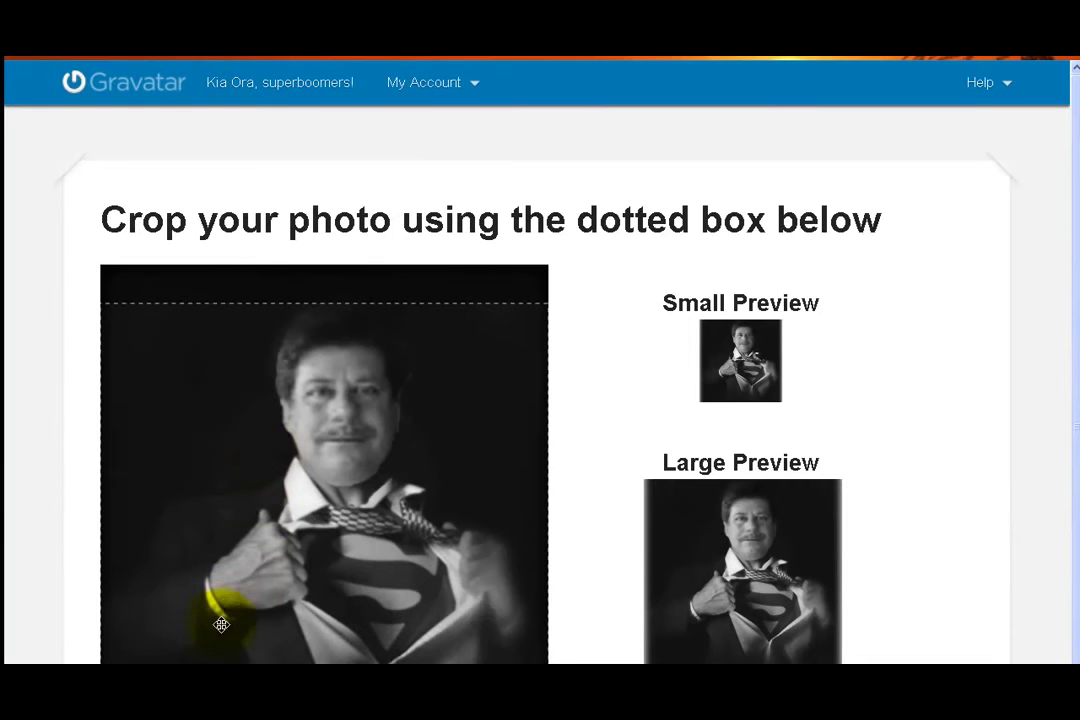
left_click(185, 643)
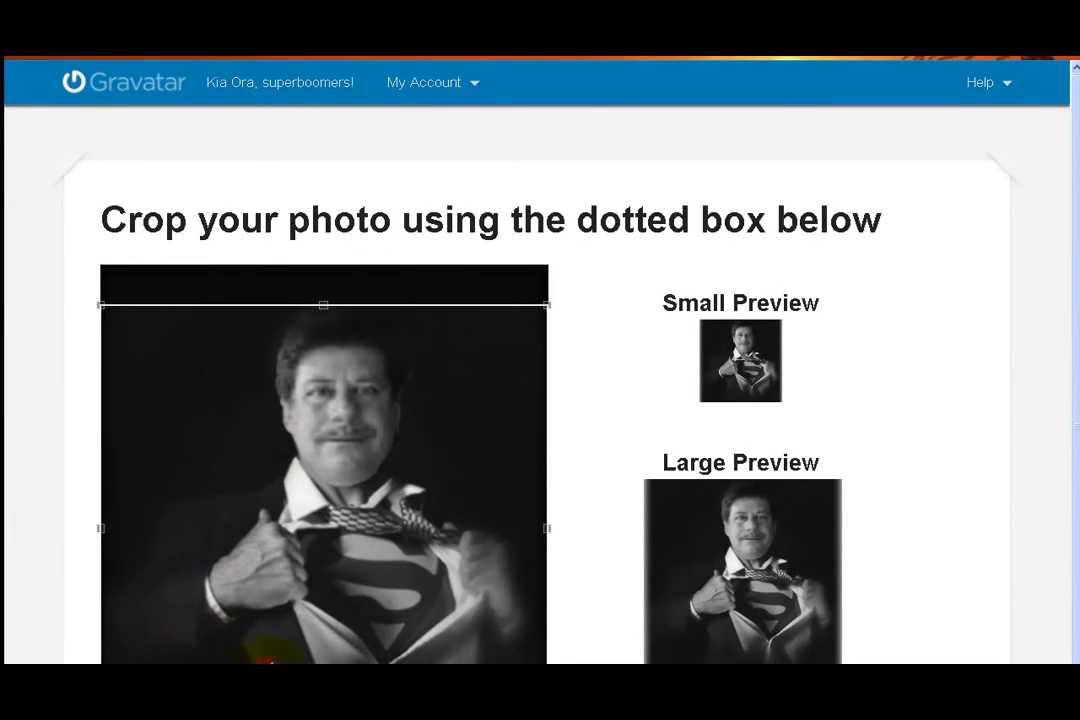
scroll(280, 640, "down", 3)
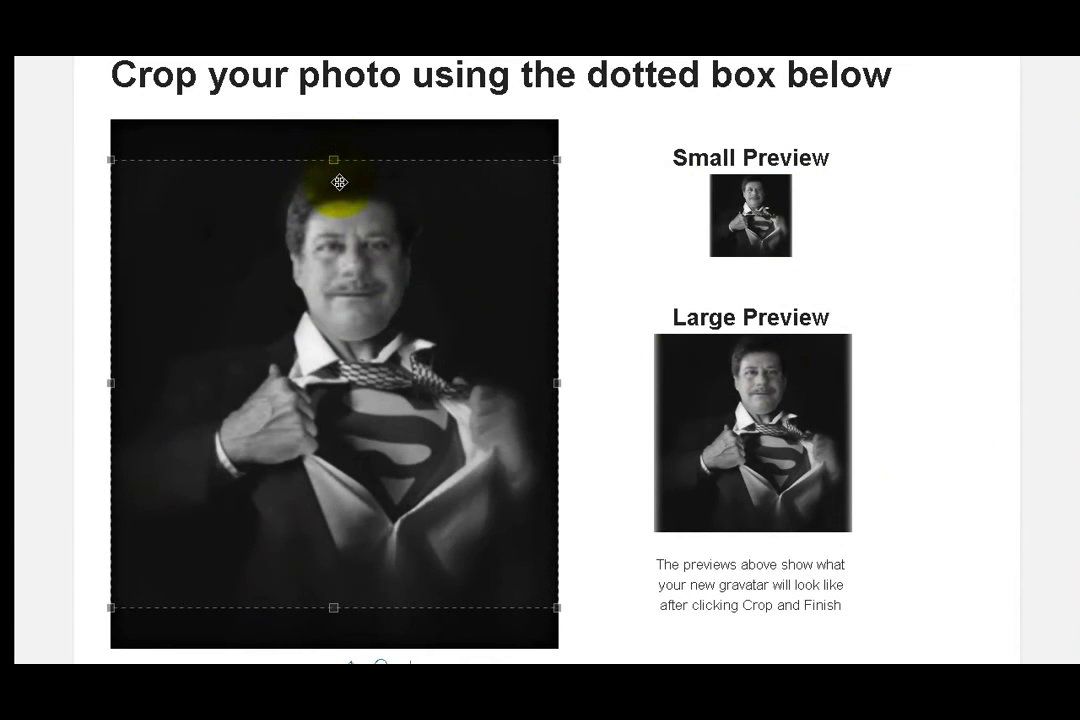
left_click(340, 167)
left_click_drag(340, 167, 328, 248)
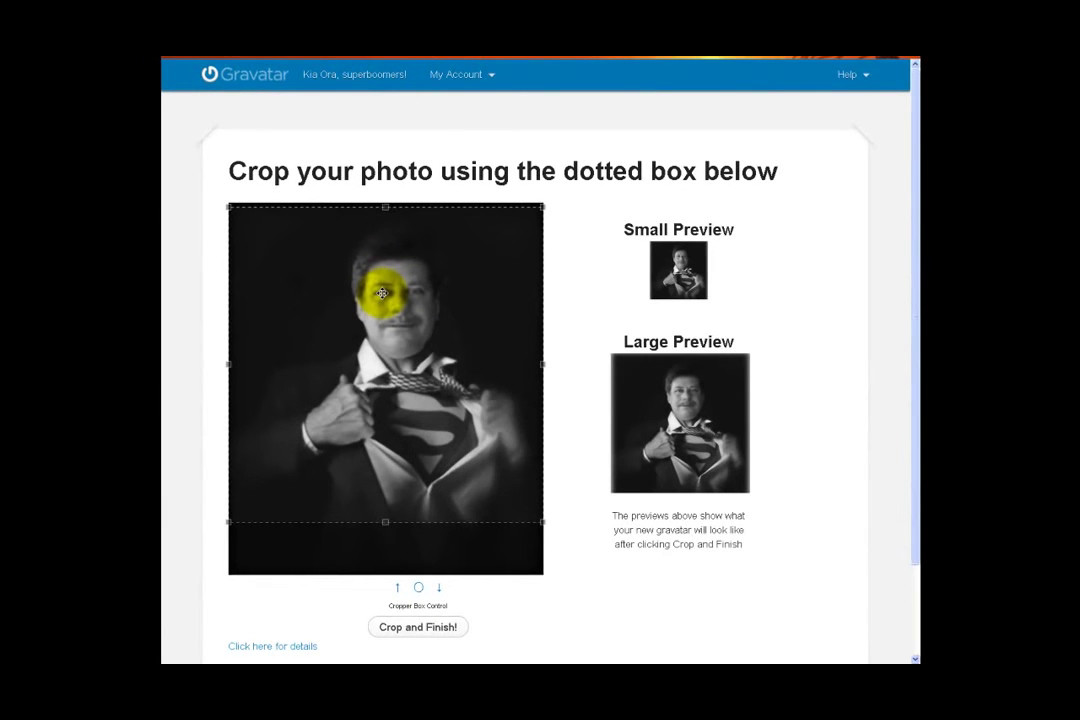
left_click(424, 636)
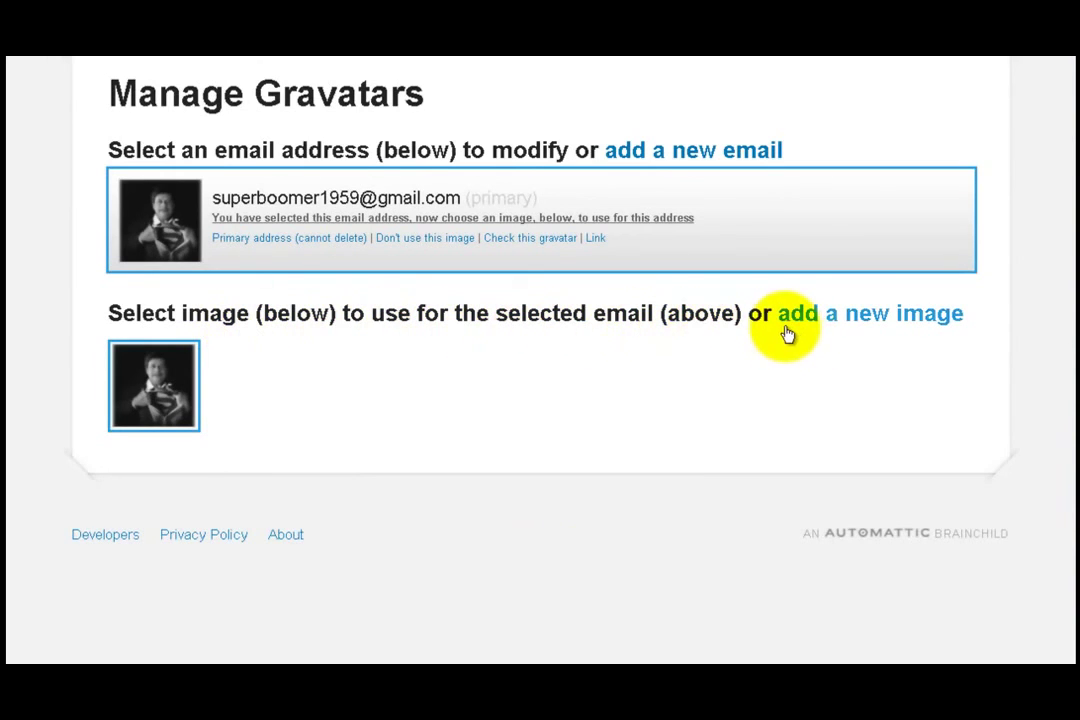
- Select the cropped Superman photo and confirm it for the primary email address
left_click(158, 392)
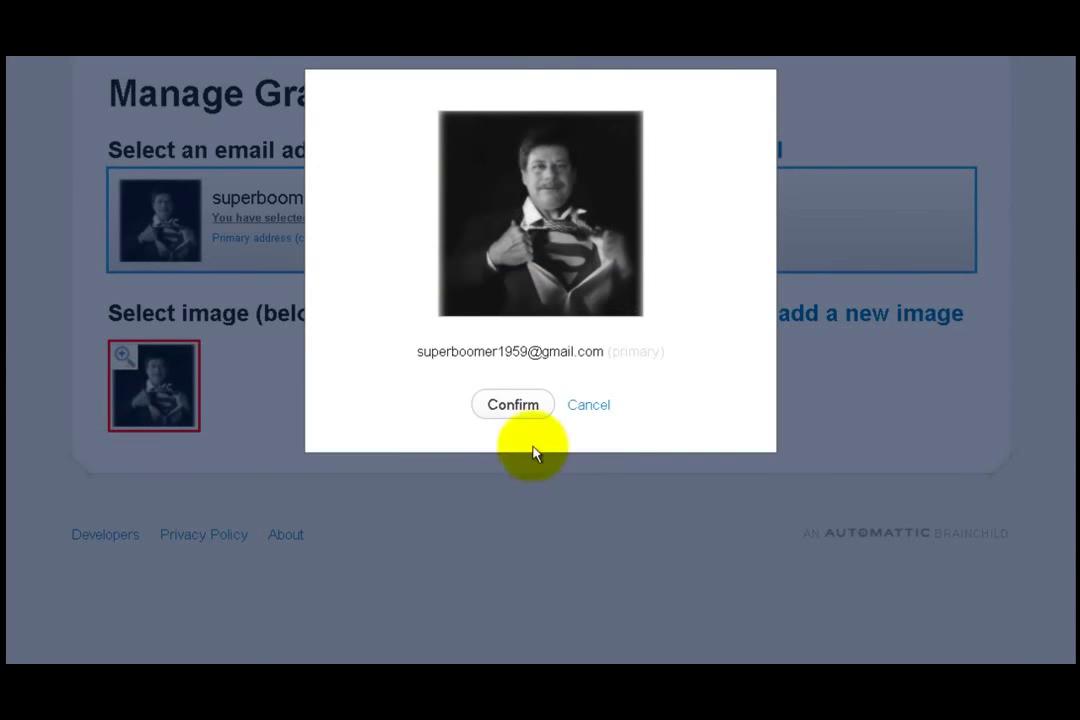
left_click(514, 406)
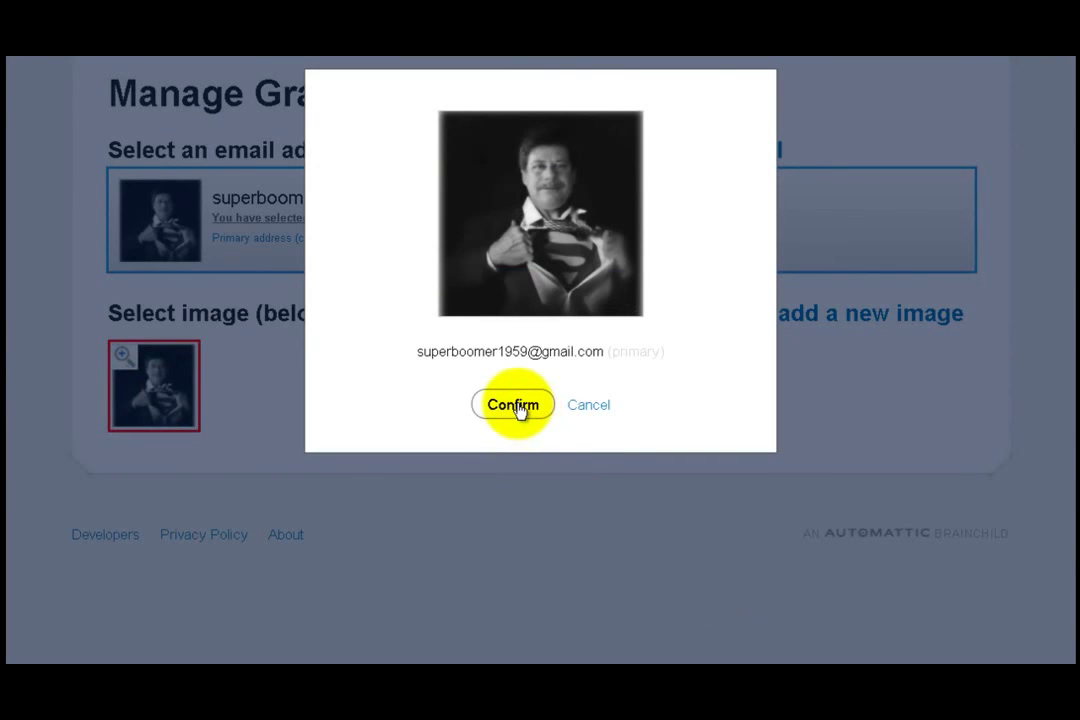
left_click(517, 407)
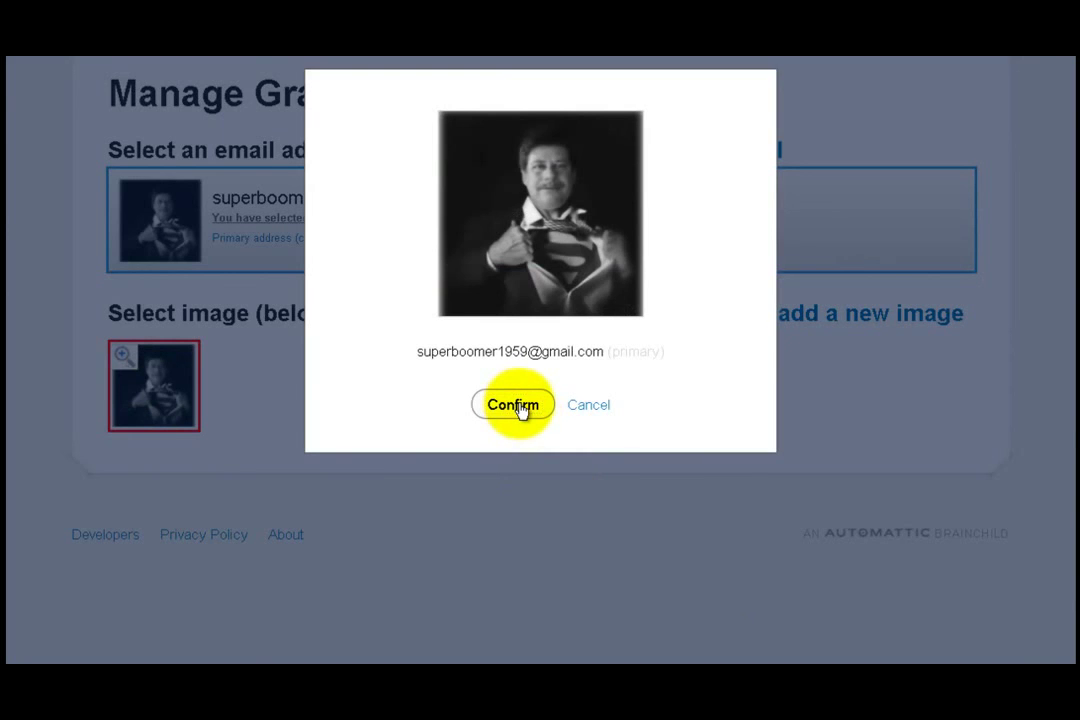